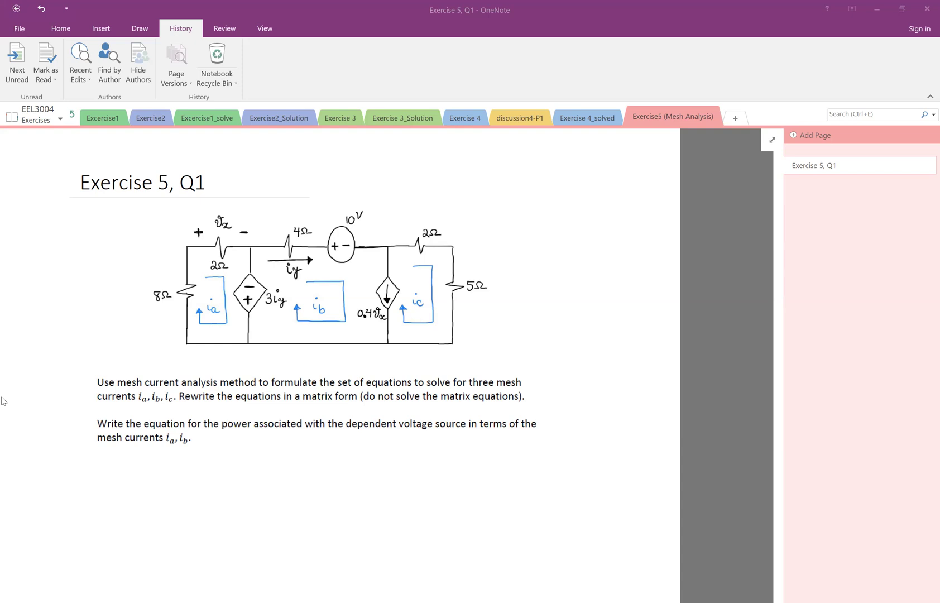
Step: Select blue ink and test the pen near the page edge
left_click(139, 28)
left_click(164, 70)
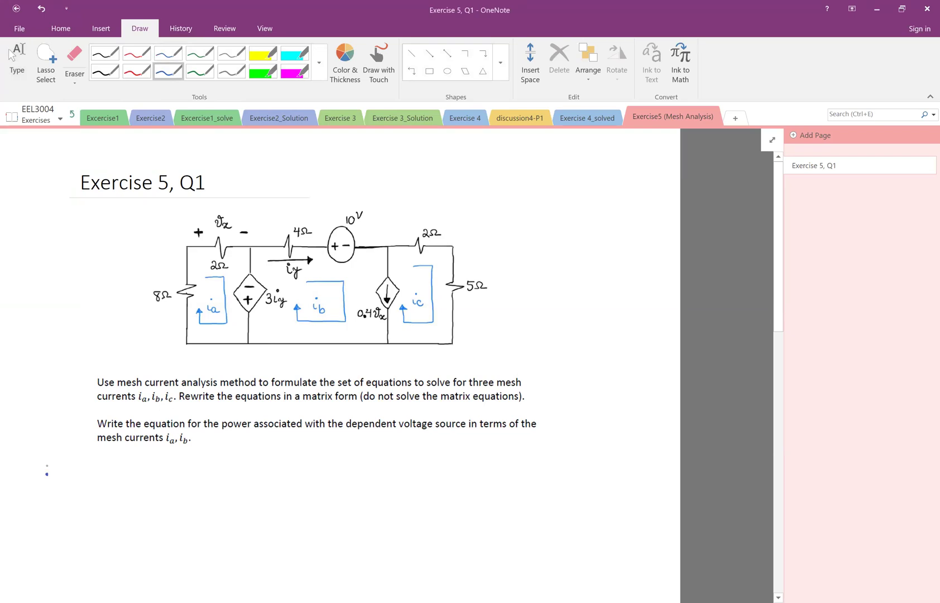
right_click(47, 474)
left_click(24, 459)
mouse_move(25, 460)
left_mouse_down()
mouse_move(35, 473)
mouse_move(129, 475)
left_mouse_up()
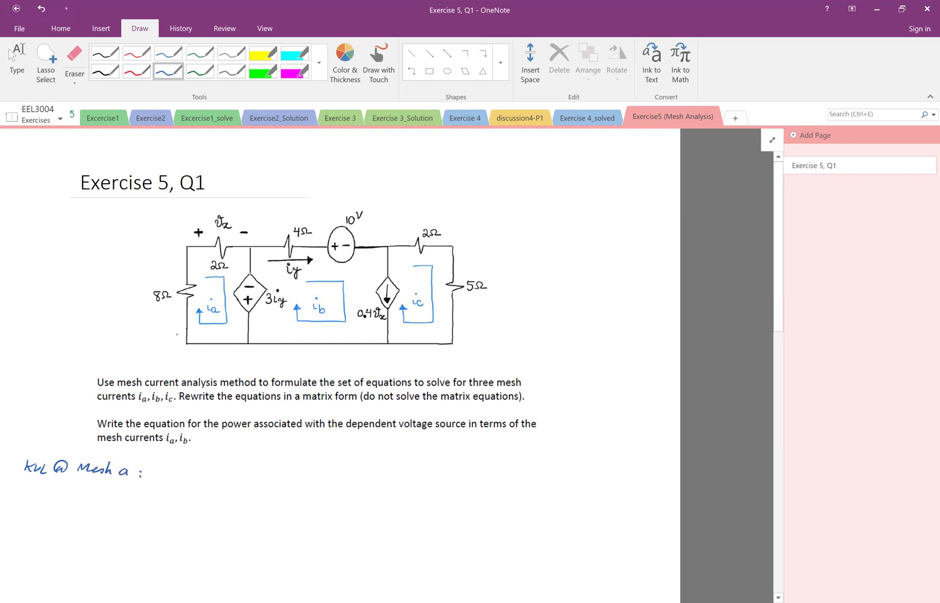
Step: Draw current arrows at the 8Ω resistor and mesh a's corner, and write 8ia + 2ia
left_click_drag(171, 324, 177, 341)
mouse_move(168, 329)
left_mouse_down()
mouse_move(178, 328)
mouse_move(174, 320)
left_mouse_up()
mouse_move(175, 463)
left_mouse_down()
mouse_move(204, 459)
mouse_move(231, 478)
left_mouse_up()
left_click(201, 456)
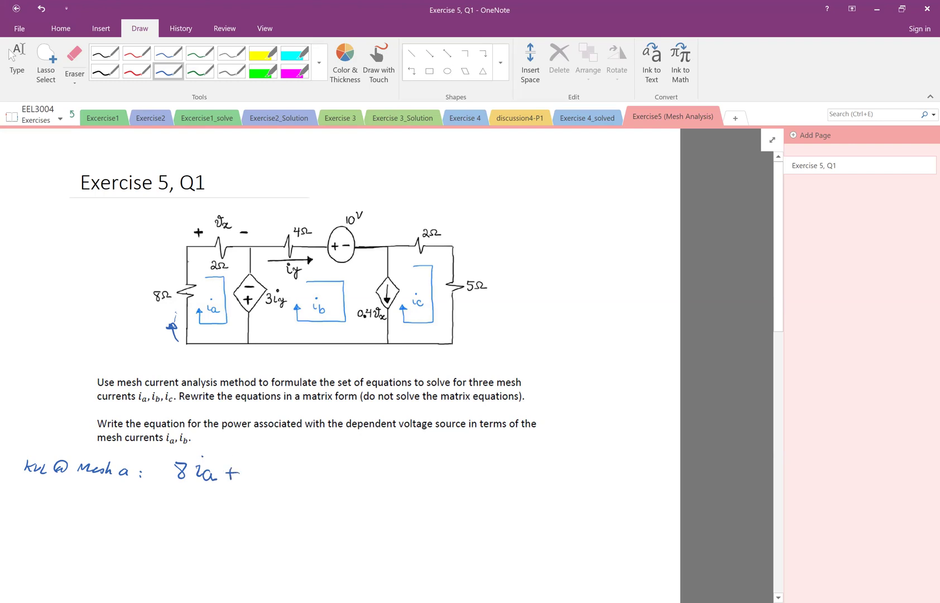
left_click_drag(189, 261, 216, 250)
mouse_move(247, 468)
left_mouse_down()
mouse_move(276, 461)
mouse_move(291, 485)
left_mouse_up()
Step: Mark current through the 2Ω resistor and finish the equation with − 3iy = 0
left_click_drag(226, 252, 242, 260)
mouse_move(301, 476)
left_mouse_down()
mouse_move(325, 468)
mouse_move(356, 484)
mouse_move(364, 470)
mouse_move(424, 482)
left_mouse_up()
left_click(364, 468)
left_click(424, 485)
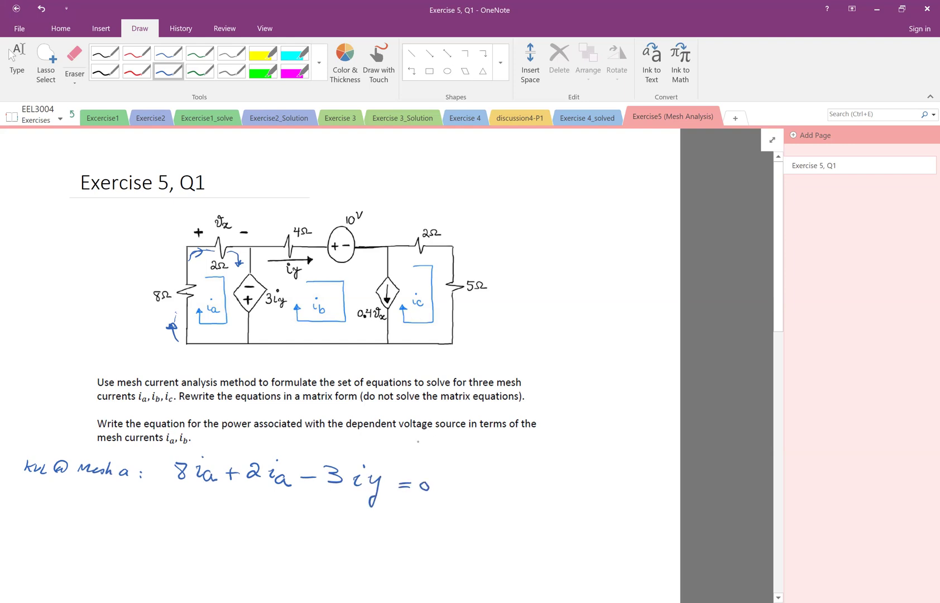
key("Escape")
scroll(373, 466, "down", 1)
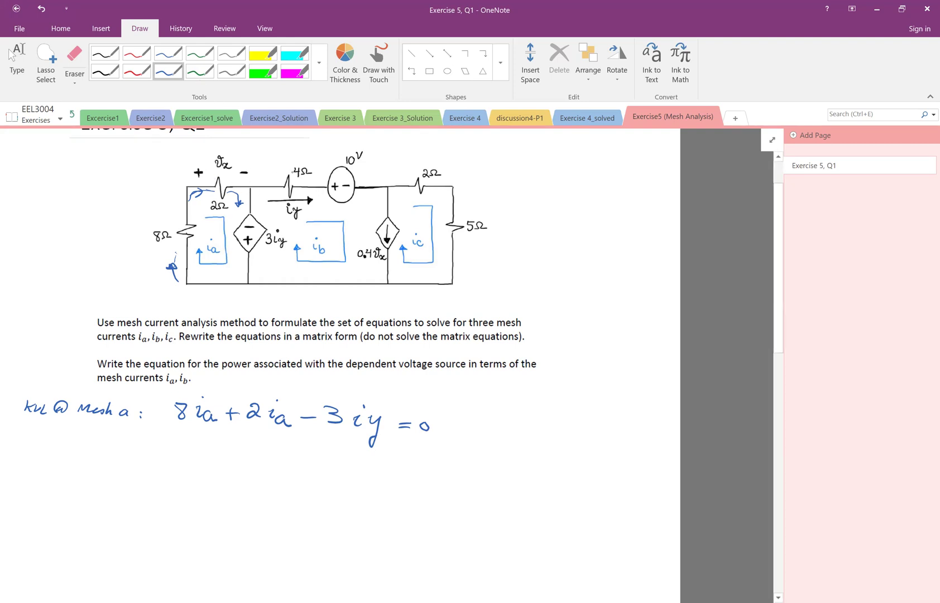
Step: Highlight meshes b and c in yellow, erasing the highlight over the dependent source
left_click(263, 53)
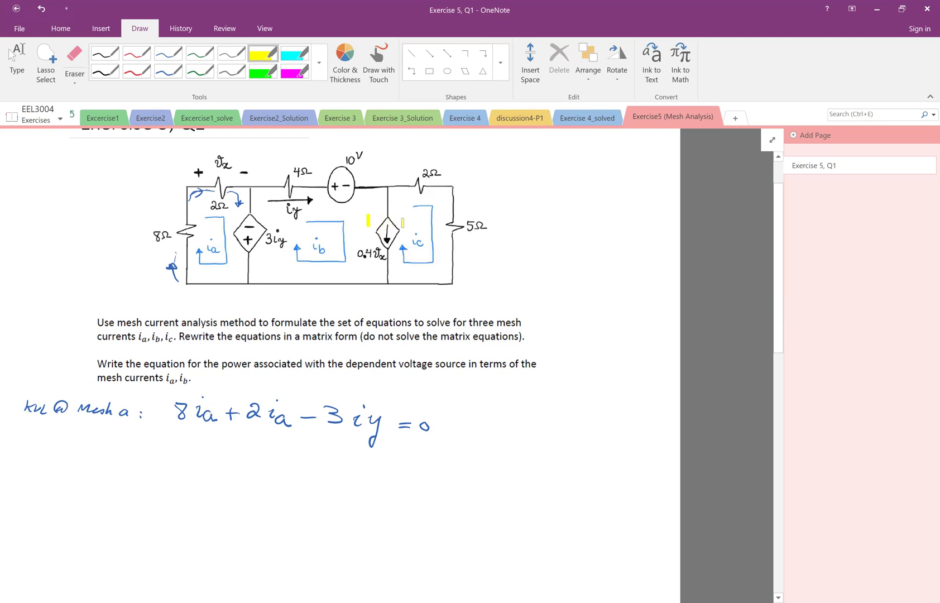
mouse_move(398, 212)
left_mouse_down()
mouse_move(399, 222)
mouse_move(367, 224)
left_mouse_up()
mouse_move(393, 209)
left_mouse_down()
mouse_move(364, 250)
mouse_move(397, 256)
left_mouse_up()
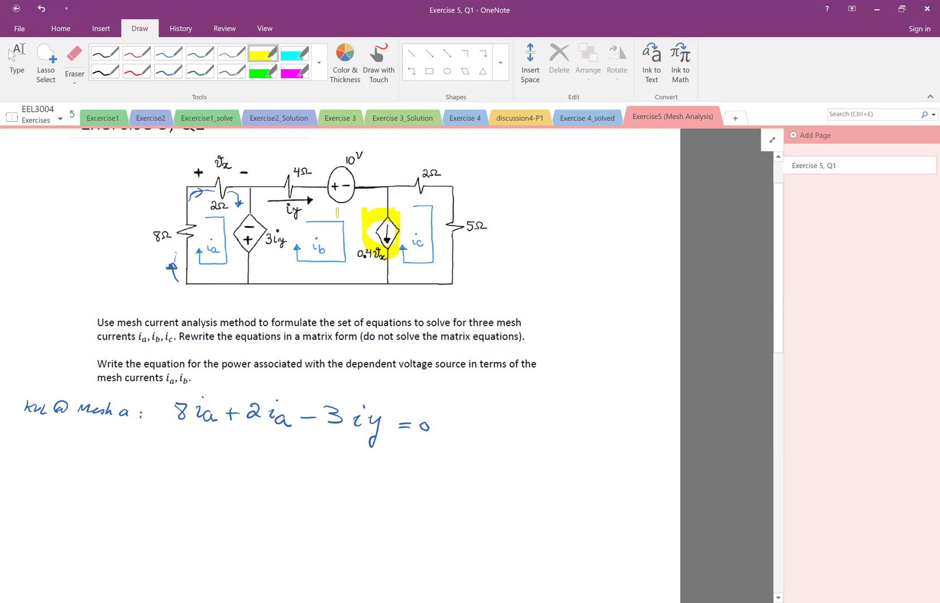
mouse_move(245, 186)
left_mouse_down()
mouse_move(446, 189)
mouse_move(455, 199)
mouse_move(450, 278)
mouse_move(258, 283)
mouse_move(250, 279)
mouse_move(257, 172)
left_mouse_up()
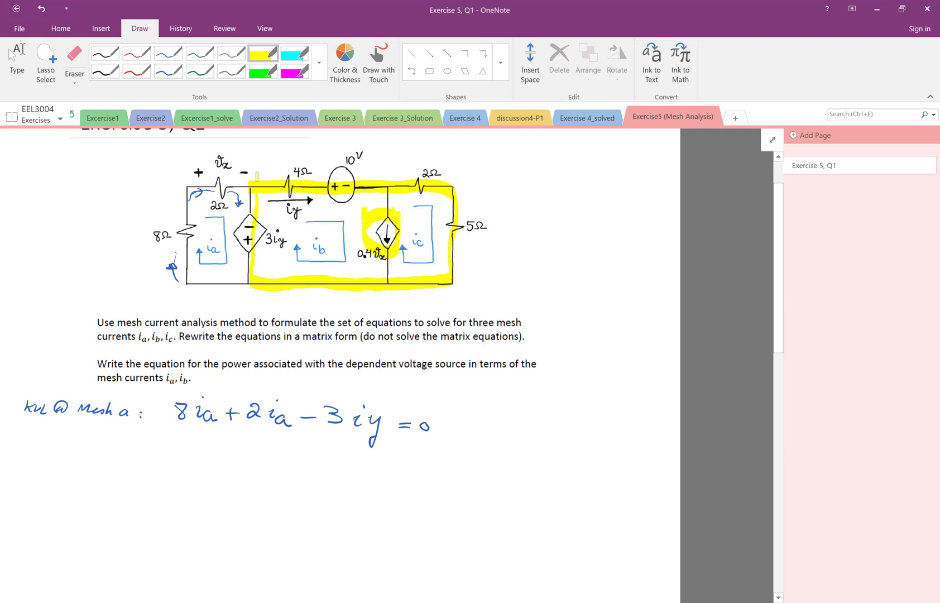
left_click(74, 59)
mouse_move(376, 231)
left_mouse_down()
mouse_move(385, 240)
mouse_move(371, 224)
mouse_move(389, 226)
left_mouse_up()
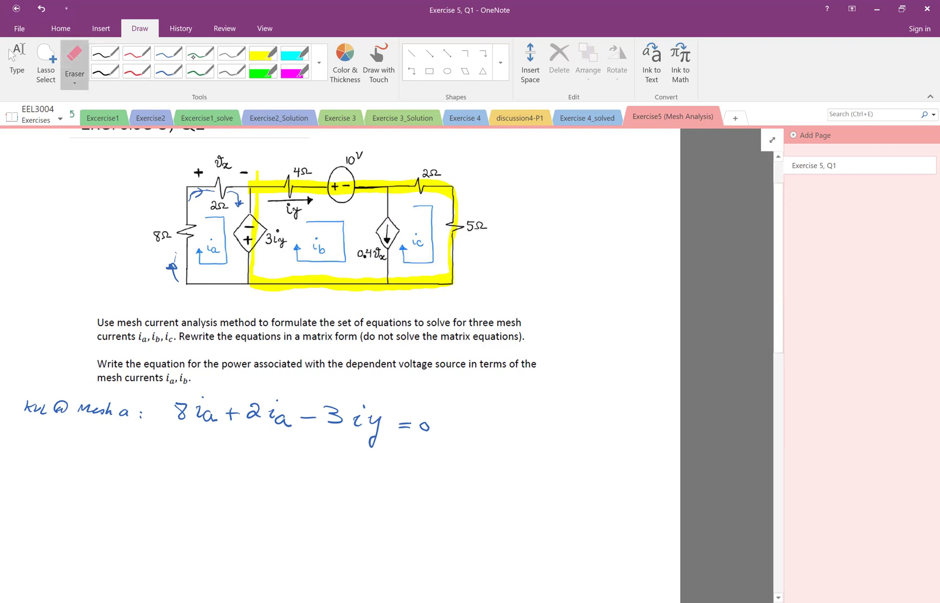
Step: Write 'Super Mesh' in green with an arrow pointing at the supermesh
left_click(200, 71)
mouse_move(509, 202)
left_mouse_down()
mouse_move(467, 196)
mouse_move(524, 204)
mouse_move(545, 220)
left_mouse_up()
mouse_move(538, 229)
left_mouse_down()
mouse_move(556, 221)
mouse_move(603, 281)
mouse_move(592, 291)
left_mouse_up()
mouse_move(626, 292)
left_mouse_down()
mouse_move(607, 304)
mouse_move(621, 315)
left_mouse_up()
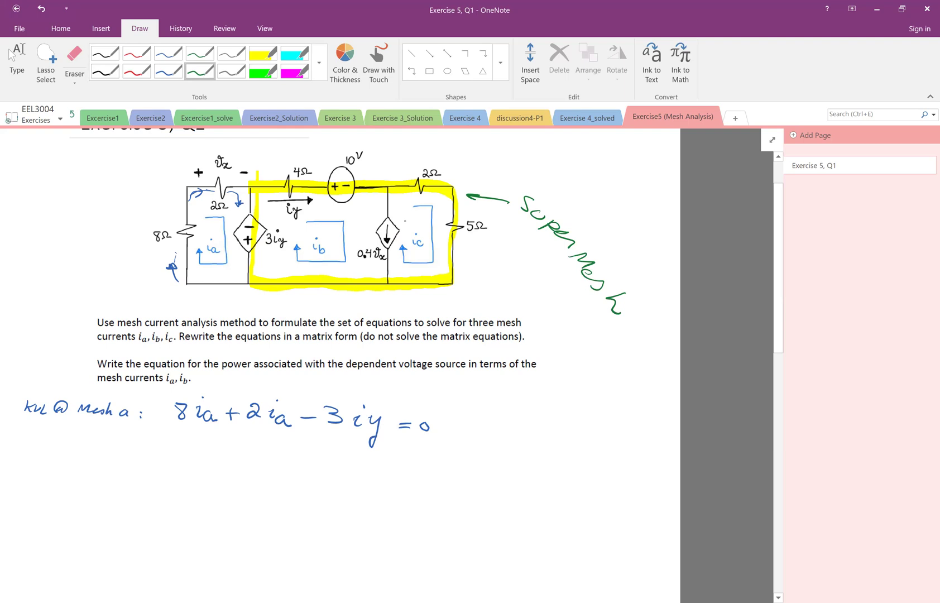
Step: Sketch green arcs around the 0.4vx source, then erase them
left_click_drag(385, 207, 371, 213)
left_click_drag(358, 248, 411, 245)
left_click(75, 56)
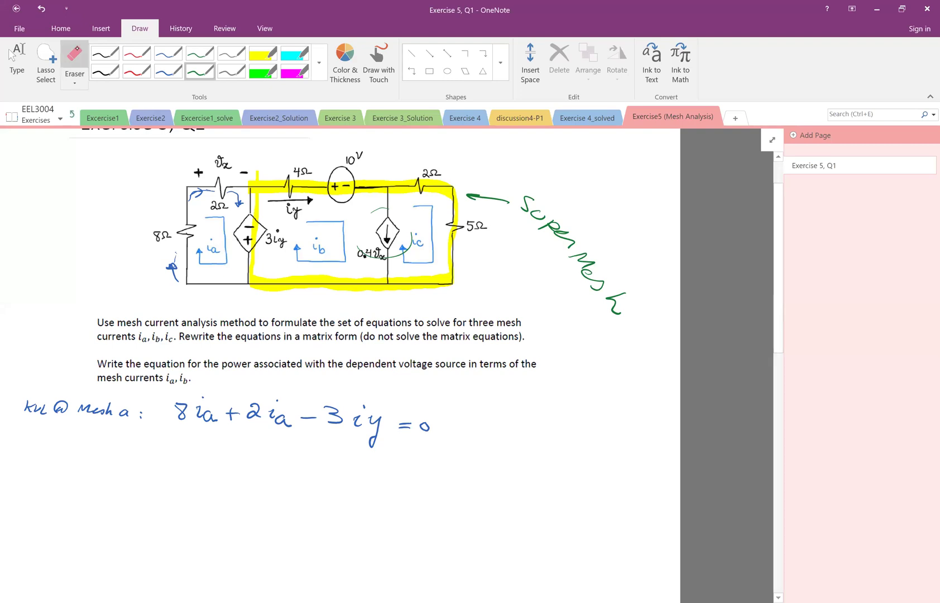
mouse_move(366, 248)
left_mouse_down()
mouse_move(399, 246)
mouse_move(404, 230)
left_mouse_up()
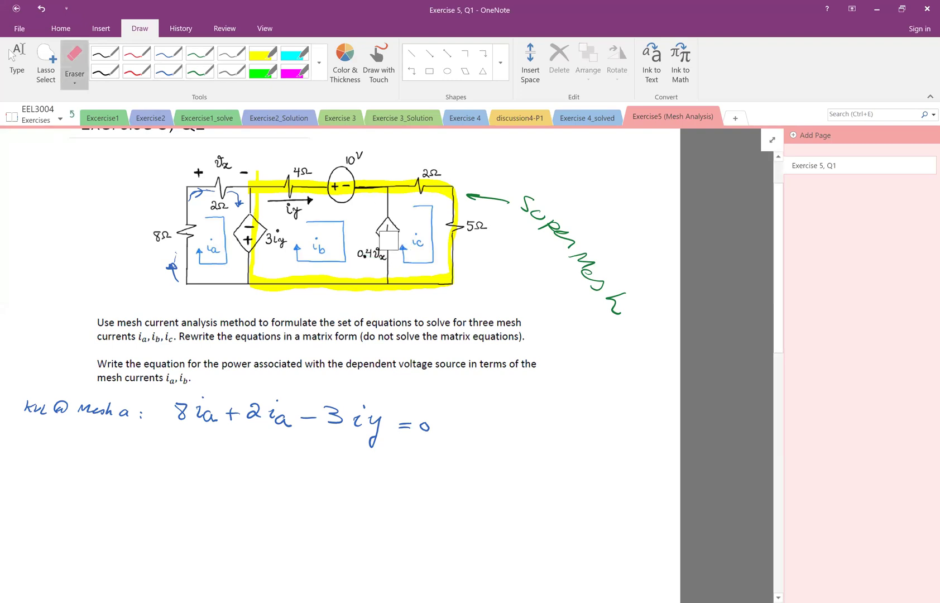
left_click(172, 64)
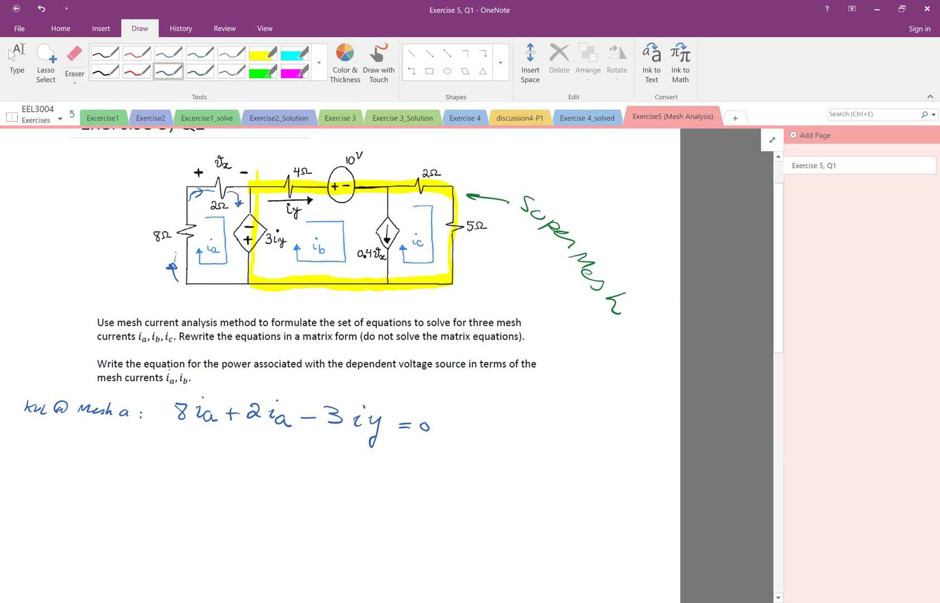
Step: Write the 'Supermesh:' label in green and add small blue marks on the circuit
left_click(200, 71)
mouse_move(25, 436)
left_mouse_down()
mouse_move(17, 449)
mouse_move(98, 453)
left_mouse_up()
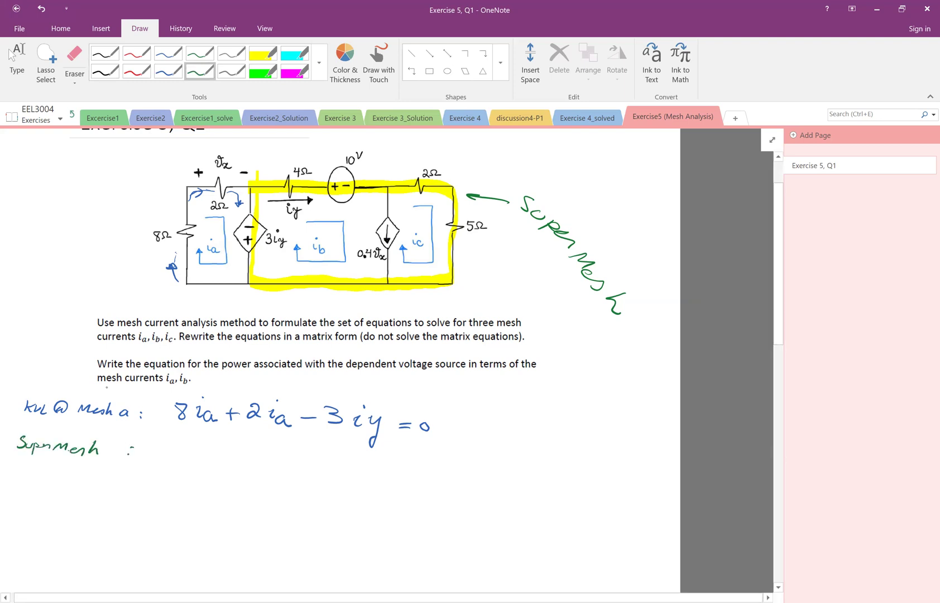
left_click(168, 70)
left_click_drag(258, 171, 273, 174)
left_click_drag(269, 169, 269, 178)
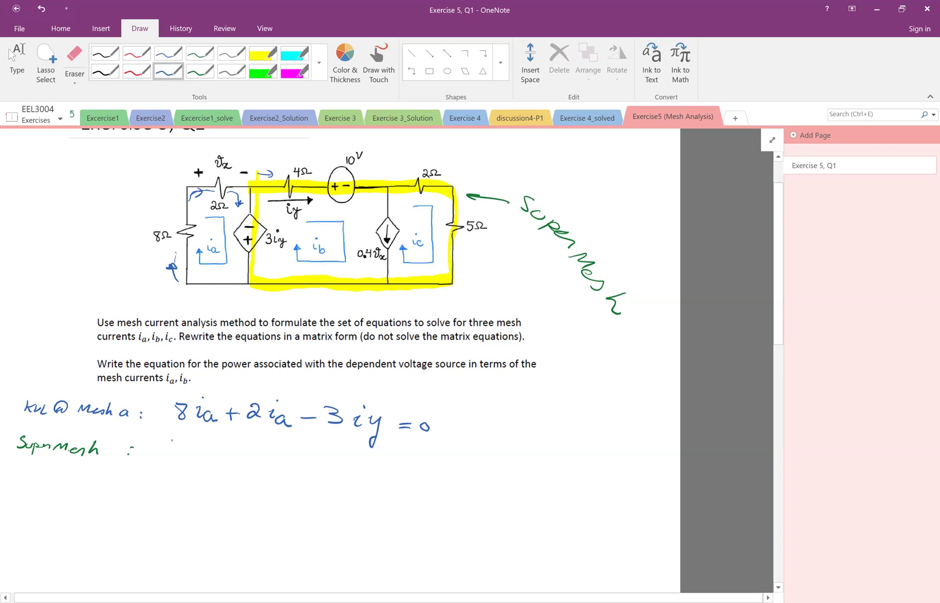
Step: Write the leading 4 and erase the mistaken iy written after it
left_click_drag(171, 439, 176, 454)
mouse_move(186, 450)
left_mouse_down()
mouse_move(197, 472)
mouse_move(187, 476)
mouse_move(218, 457)
mouse_move(262, 452)
mouse_move(283, 457)
mouse_move(278, 463)
left_mouse_up()
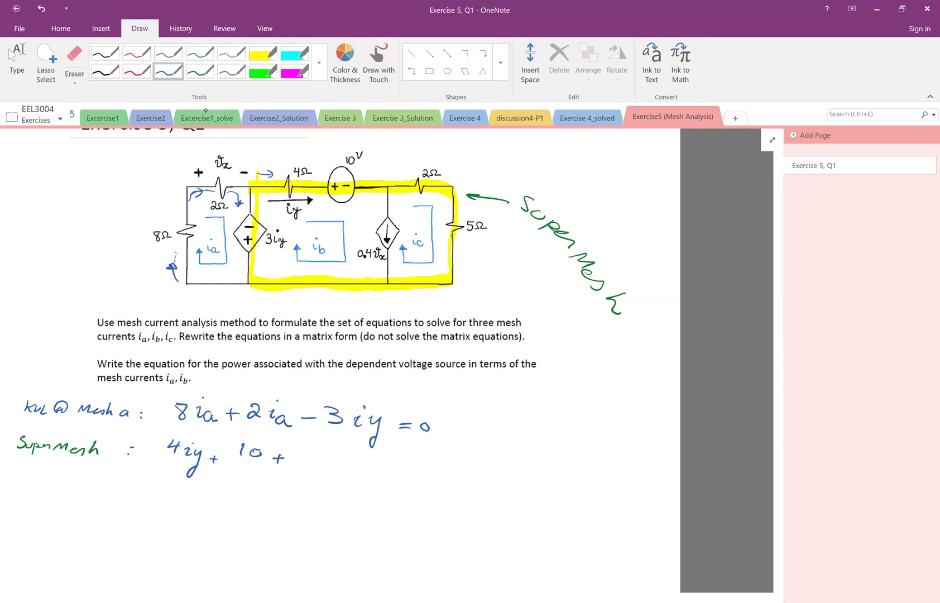
left_click(74, 55)
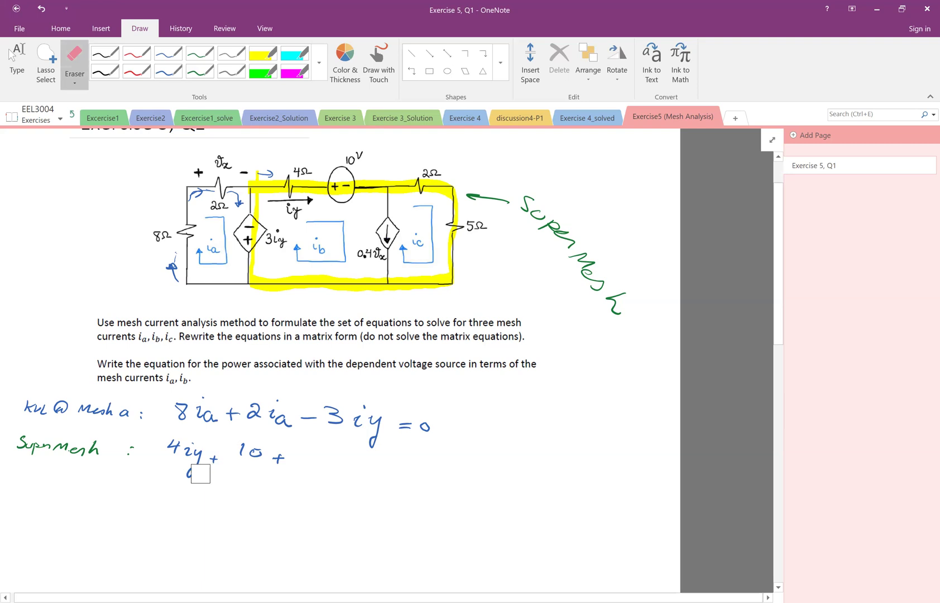
mouse_move(199, 472)
left_mouse_down()
mouse_move(196, 457)
mouse_move(212, 464)
mouse_move(188, 477)
left_mouse_up()
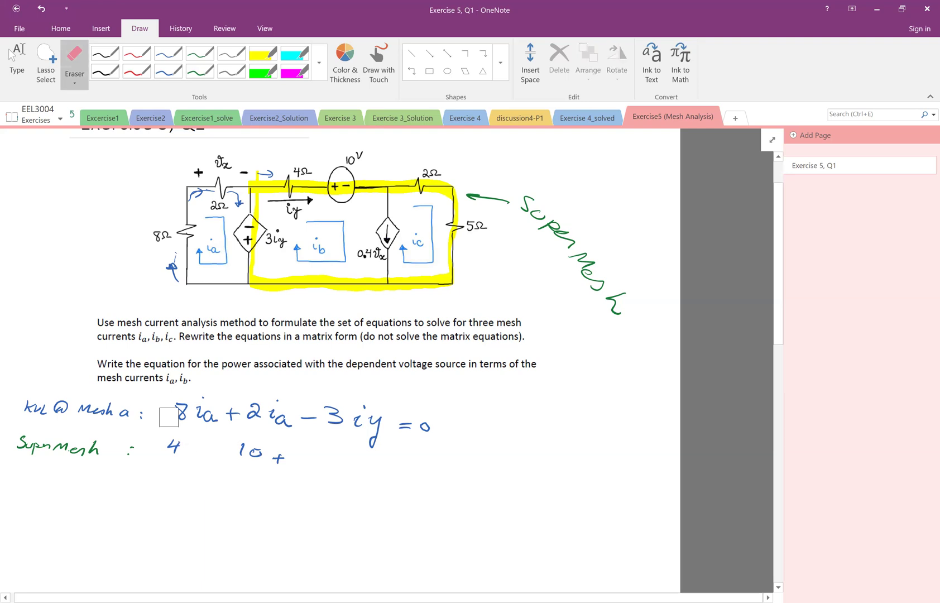
left_click(168, 69)
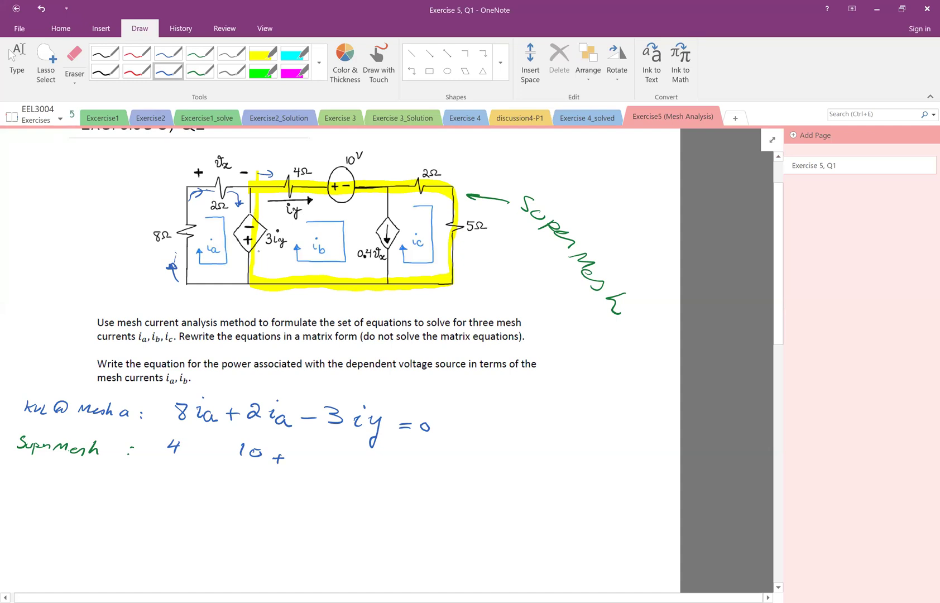
Step: Continue with ib + 10 + 2ic + 5ic + and draw the supermesh loop arrow on the circuit
left_click_drag(189, 446, 209, 462)
mouse_move(217, 451)
left_mouse_down()
mouse_move(227, 450)
mouse_move(223, 458)
left_mouse_up()
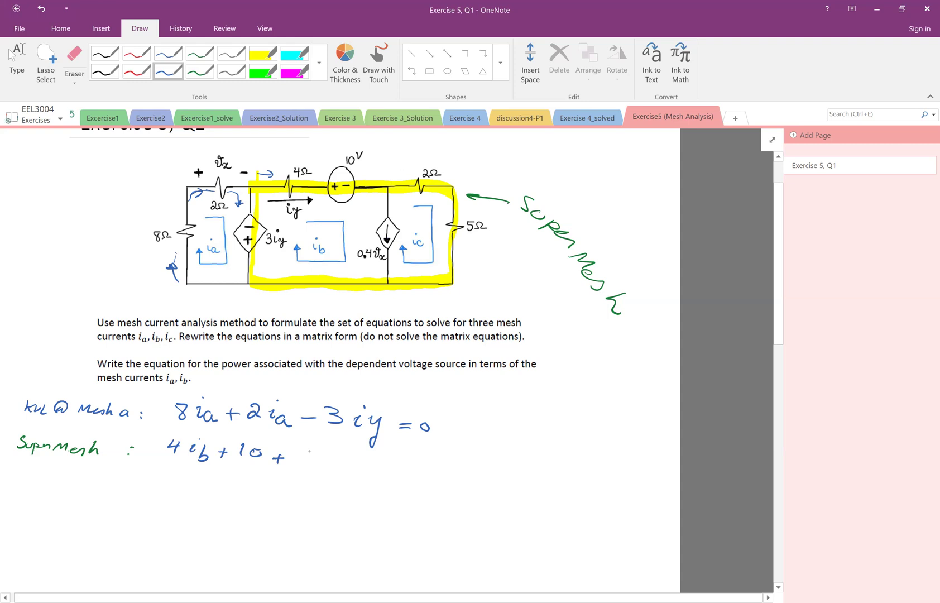
left_click_drag(306, 452, 325, 462)
mouse_move(347, 453)
left_mouse_down()
mouse_move(349, 465)
mouse_move(393, 464)
mouse_move(386, 472)
mouse_move(411, 454)
mouse_move(408, 466)
mouse_move(450, 476)
mouse_move(479, 469)
left_mouse_up()
left_click_drag(472, 462, 472, 476)
mouse_move(470, 254)
left_mouse_down()
mouse_move(354, 299)
mouse_move(260, 298)
mouse_move(254, 258)
mouse_move(259, 270)
left_mouse_up()
left_click_drag(250, 184, 258, 186)
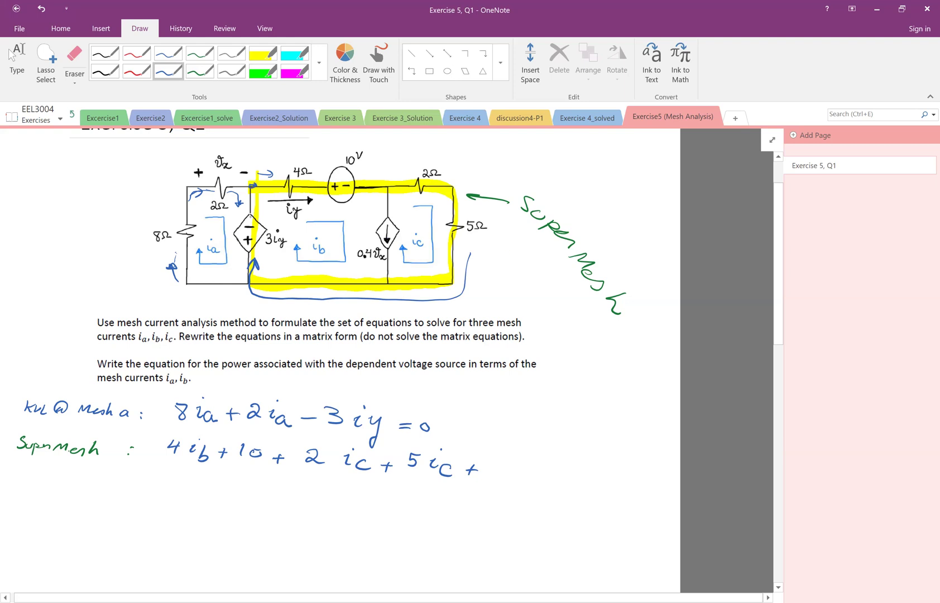
Step: Finish the supermesh equation with 3iy = 0
mouse_move(491, 450)
left_mouse_down()
mouse_move(500, 455)
mouse_move(492, 463)
mouse_move(533, 474)
mouse_move(525, 494)
left_mouse_up()
left_click_drag(542, 471, 554, 475)
left_click_drag(565, 472, 566, 472)
key("Escape")
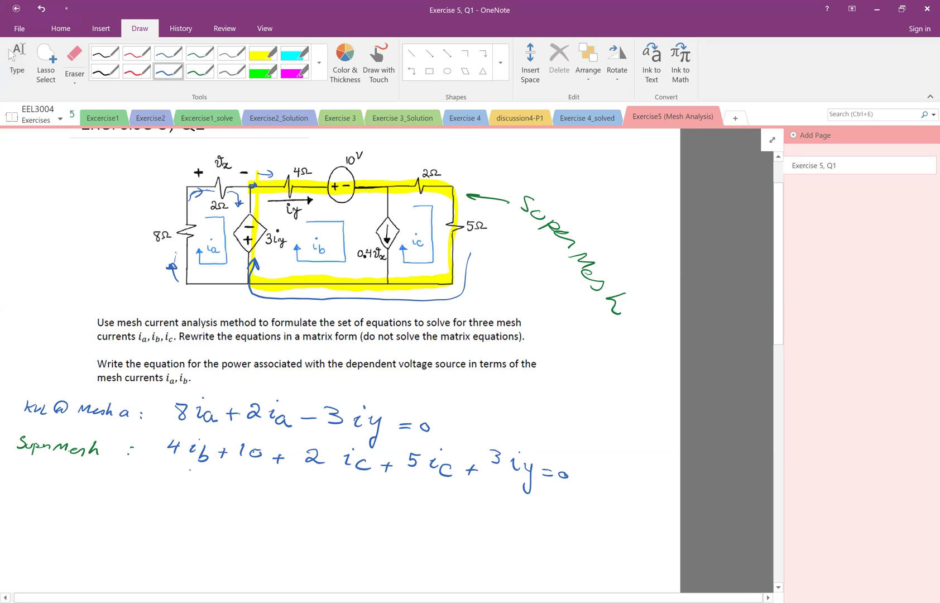
Step: Sketch the dependent current source in red and label it 0.4vx
left_click(136, 71)
mouse_move(171, 486)
left_mouse_down()
mouse_move(187, 507)
mouse_move(155, 505)
mouse_move(163, 522)
mouse_move(171, 486)
mouse_move(159, 544)
mouse_move(184, 516)
mouse_move(201, 524)
mouse_move(196, 532)
left_mouse_up()
left_click(189, 519)
left_click_drag(201, 515, 225, 535)
left_click_drag(221, 522, 214, 533)
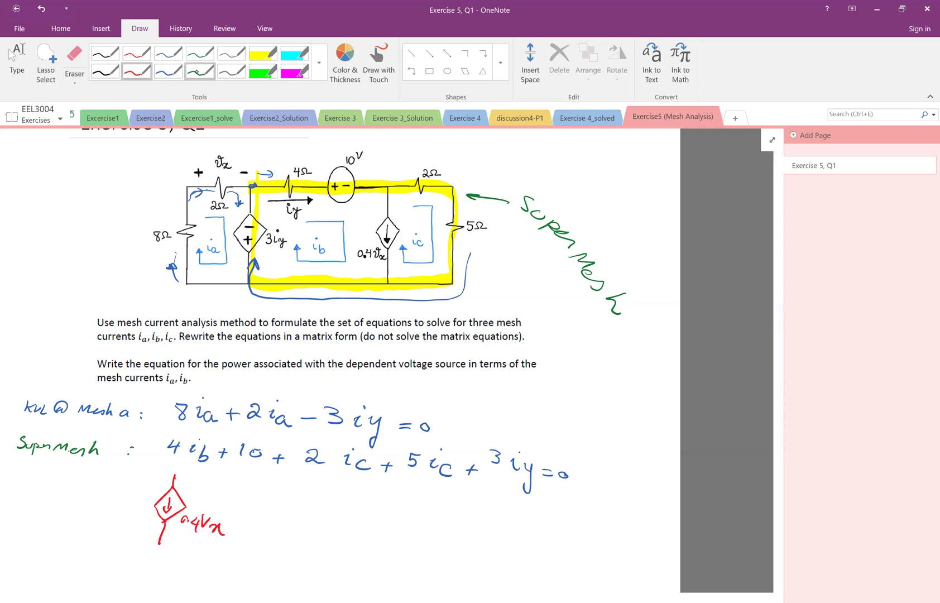
Step: Draw green ib and ic arrows on either side of the sketched source
left_click(199, 71)
left_click(328, 256)
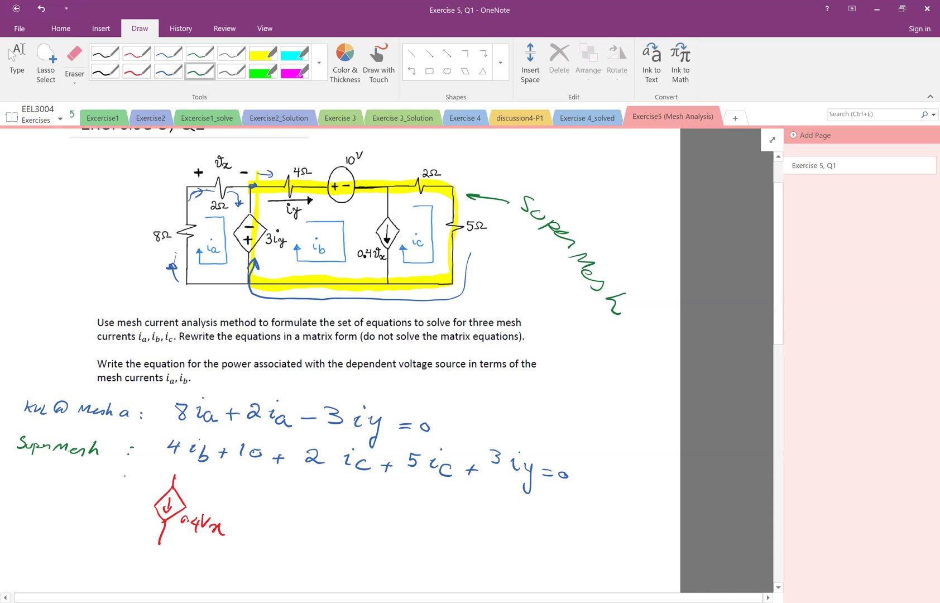
mouse_move(121, 475)
left_mouse_down()
mouse_move(144, 491)
mouse_move(133, 509)
left_mouse_up()
mouse_move(131, 500)
left_mouse_down()
mouse_move(140, 505)
mouse_move(112, 510)
mouse_move(119, 517)
left_mouse_up()
left_click(117, 510)
mouse_move(240, 489)
left_mouse_down()
mouse_move(223, 524)
mouse_move(216, 492)
left_mouse_up()
mouse_move(226, 504)
left_mouse_down()
mouse_move(283, 495)
mouse_move(289, 517)
left_mouse_up()
left_click(233, 509)
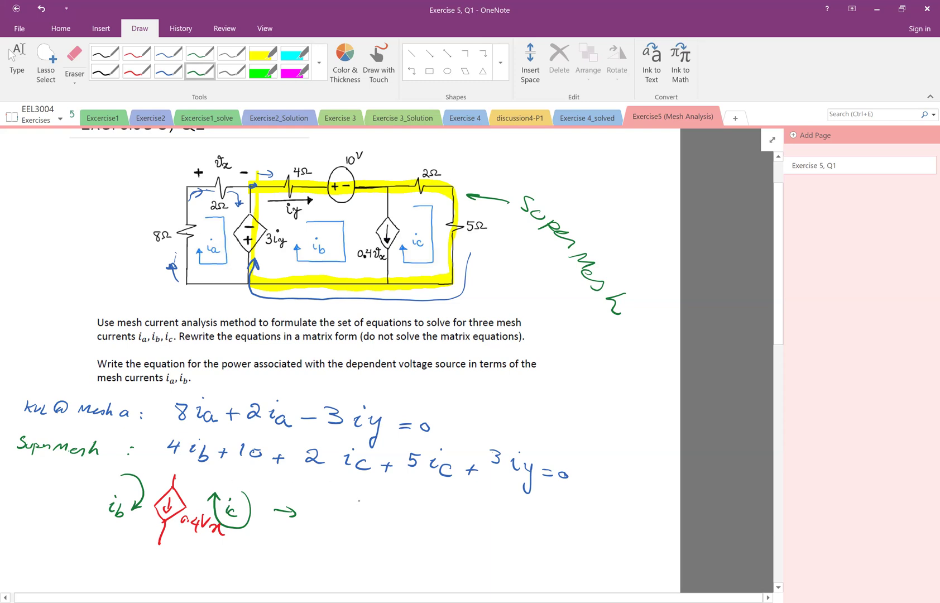
Step: Write the constraint ib − ic = 0.4vx in green
mouse_move(354, 509)
left_mouse_down()
mouse_move(357, 523)
mouse_move(372, 518)
left_mouse_up()
mouse_move(385, 520)
left_mouse_down()
mouse_move(403, 509)
mouse_move(437, 520)
left_mouse_up()
left_click_drag(426, 525, 436, 525)
left_click_drag(444, 522, 459, 526)
left_click_drag(465, 517, 475, 530)
mouse_move(483, 519)
left_mouse_down()
mouse_move(489, 530)
mouse_move(497, 519)
left_mouse_up()
left_click_drag(504, 529, 514, 540)
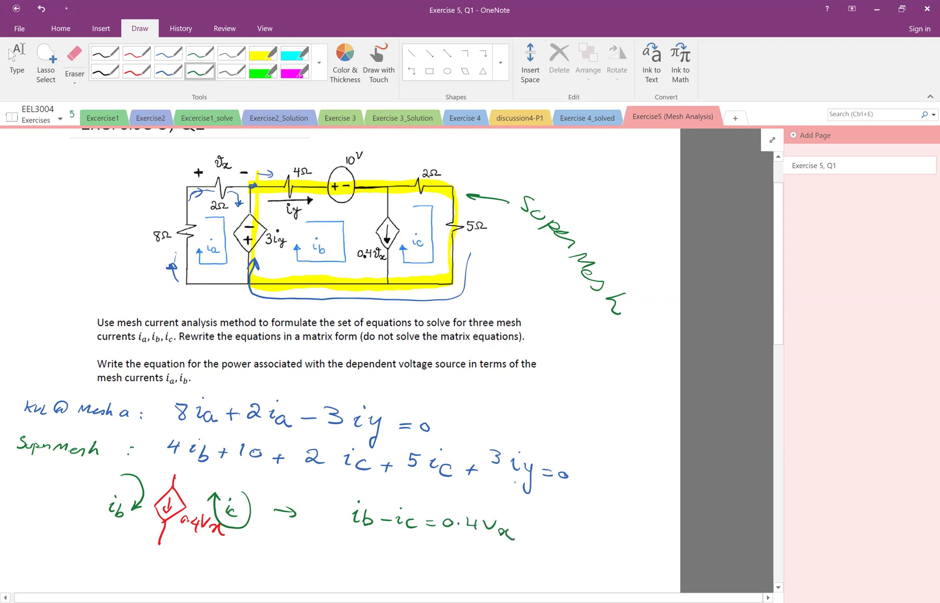
key("Escape")
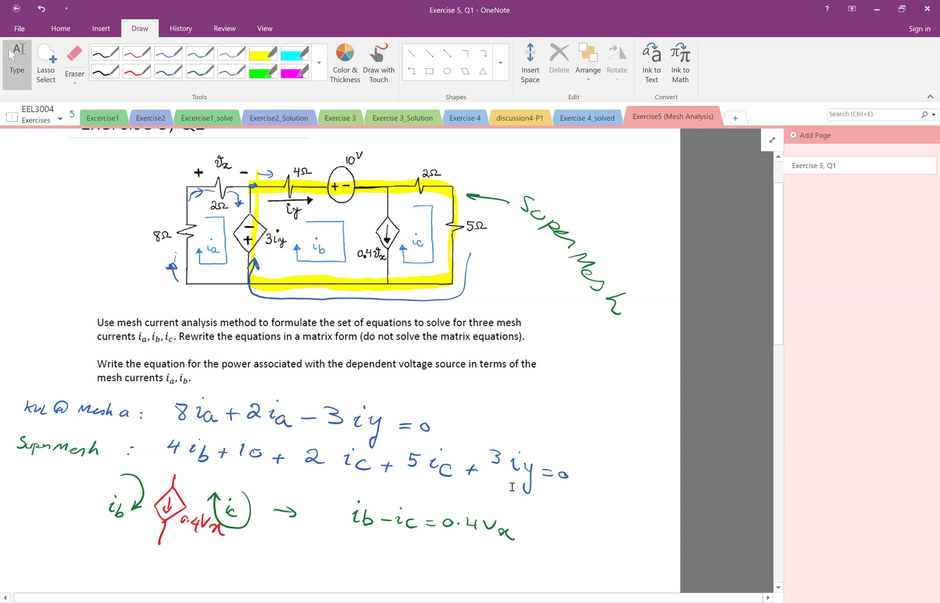
Step: Write 'Vx =' in green below the constraint equation
scroll(513, 486, "down", 2)
scroll(512, 494, "up", 2)
scroll(178, 333, "down", 2)
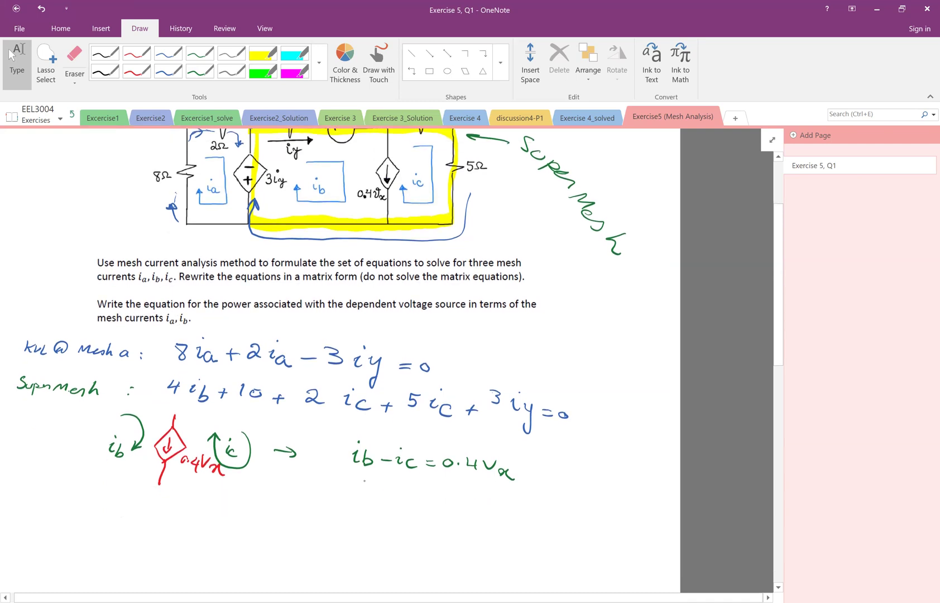
left_click(200, 71)
mouse_move(352, 492)
left_mouse_down()
mouse_move(364, 493)
mouse_move(371, 513)
left_mouse_up()
left_click_drag(384, 509, 393, 508)
left_click_drag(385, 513, 395, 512)
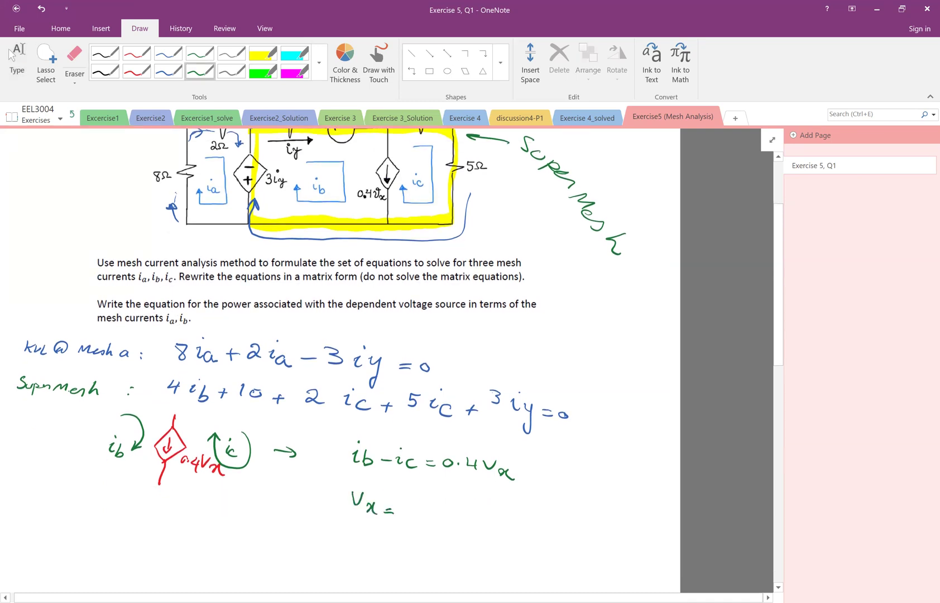
left_click(17, 61)
Step: Complete Vx = 2ia, circle it, and draw an arrow to 0.4Vx
key("ctrl+alt+minus")
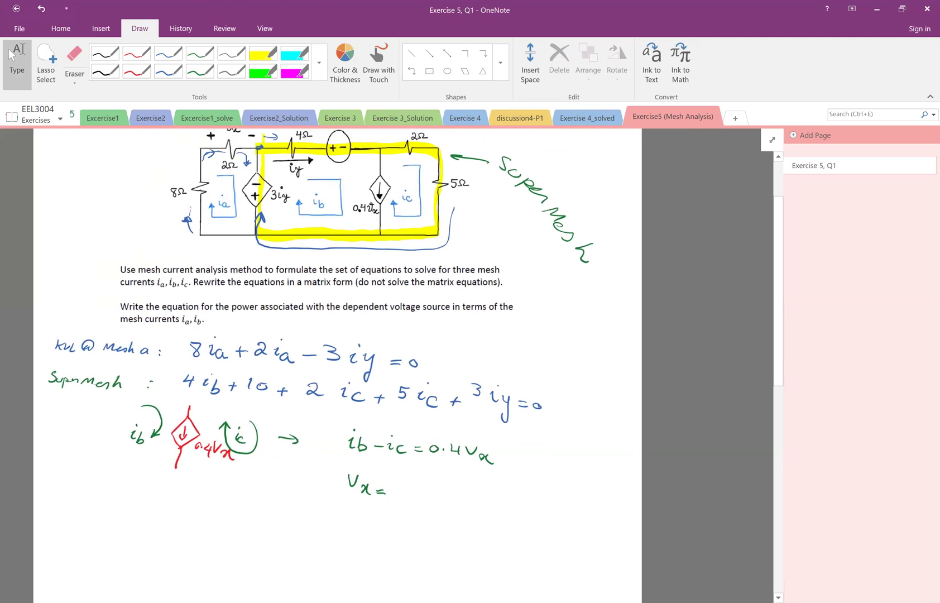
scroll(335, 363, "up", 1)
left_click(200, 70)
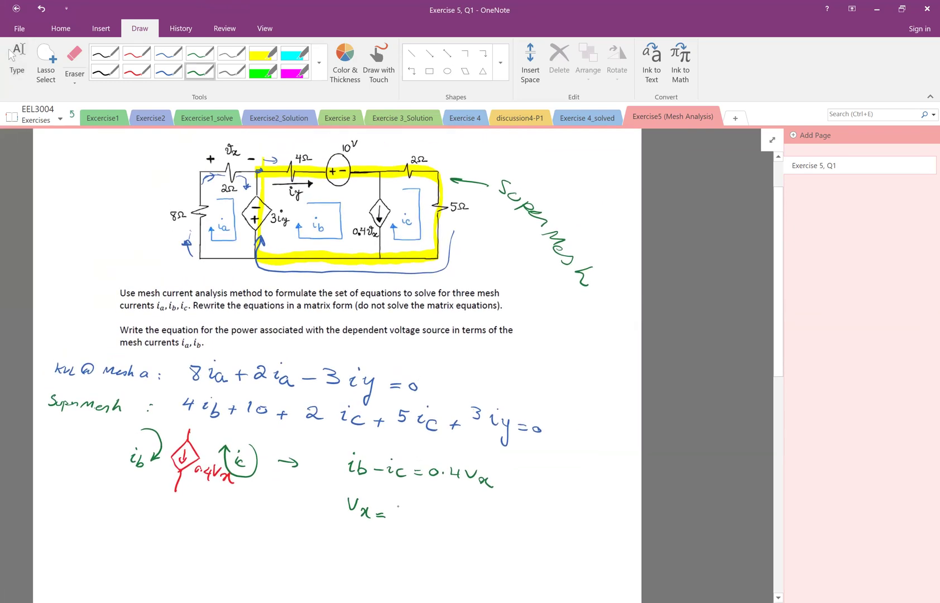
left_click_drag(396, 505, 429, 528)
mouse_move(369, 485)
left_mouse_down()
mouse_move(450, 511)
mouse_move(371, 487)
left_mouse_up()
left_click_drag(449, 512, 471, 489)
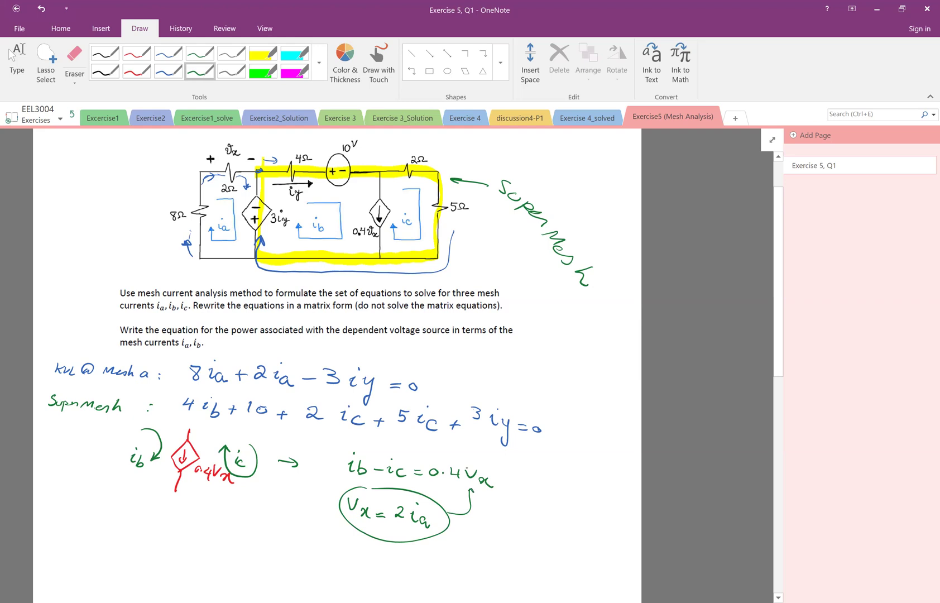
Step: Derive ib − ic = 0.4 × 2ia = 0.8ia and highlight it in yellow
mouse_move(335, 547)
left_mouse_down()
mouse_move(339, 556)
mouse_move(389, 568)
left_mouse_up()
left_click_drag(398, 561, 406, 560)
mouse_move(399, 564)
left_mouse_down()
mouse_move(416, 556)
mouse_move(440, 564)
left_mouse_up()
left_click_drag(447, 559, 448, 567)
mouse_move(461, 560)
left_mouse_down()
mouse_move(459, 570)
mouse_move(470, 571)
mouse_move(435, 562)
mouse_move(508, 561)
left_mouse_up()
mouse_move(500, 565)
left_mouse_down()
mouse_move(520, 557)
mouse_move(563, 573)
left_mouse_up()
left_click(531, 565)
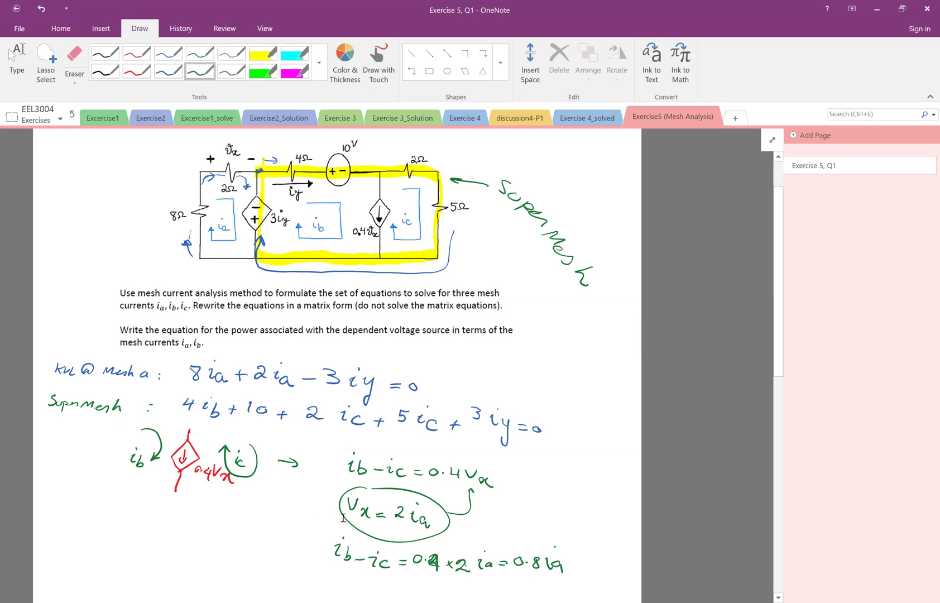
key("Escape")
scroll(362, 524, "down", 3)
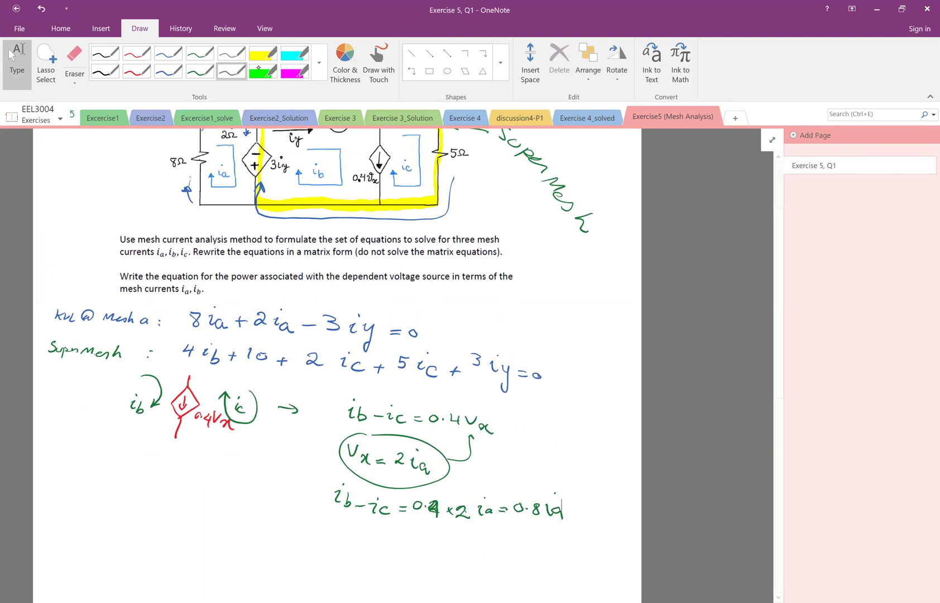
left_click(263, 54)
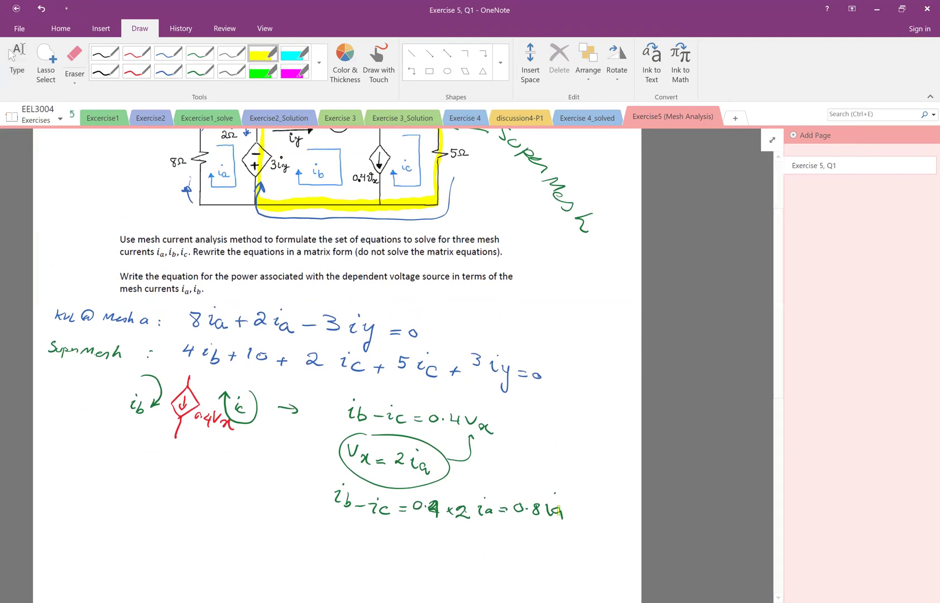
left_click_drag(561, 519, 338, 498)
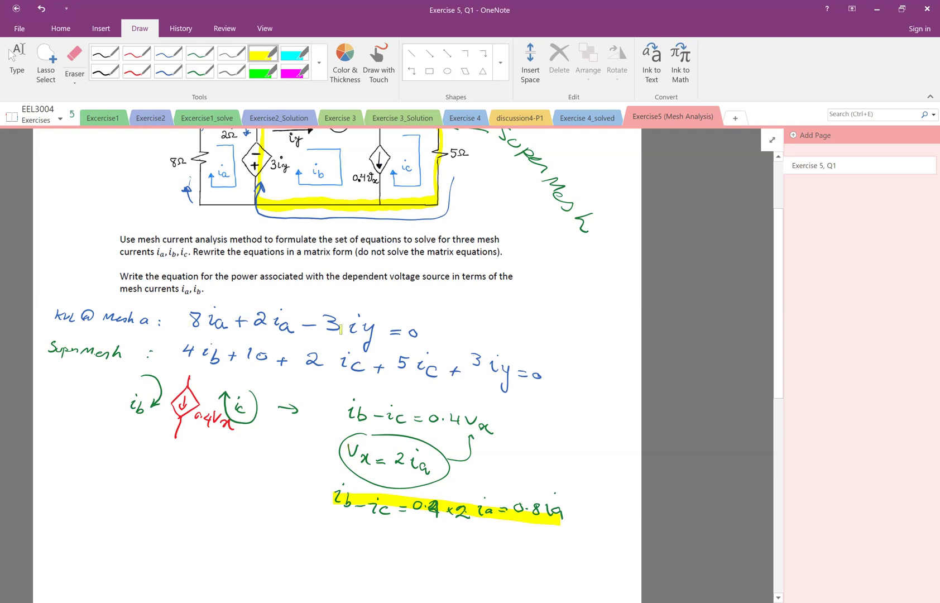
Step: Write iy = ib in green below the source sketch and circle it
scroll(329, 315, "up", 4)
left_click(11, 53)
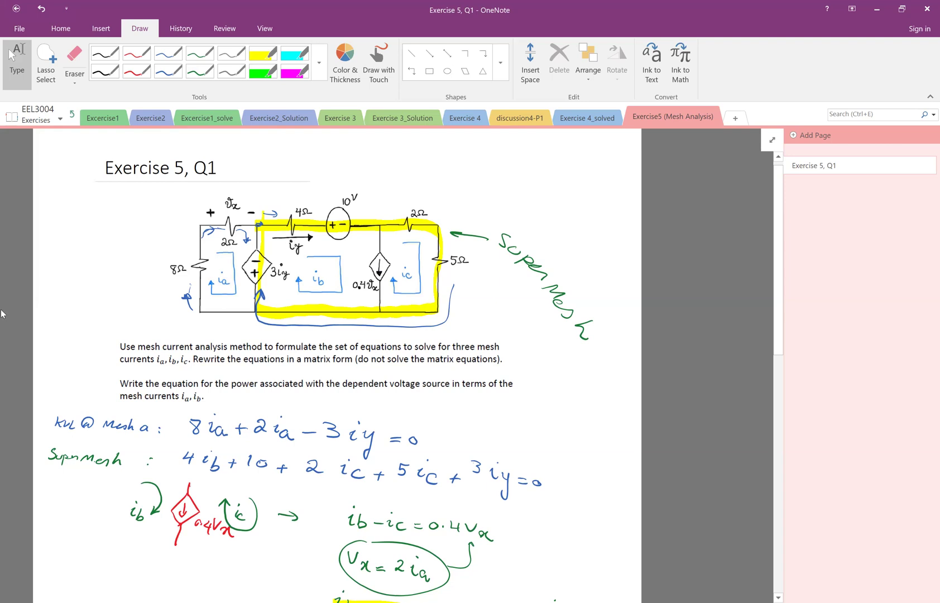
scroll(222, 78, "down", 3)
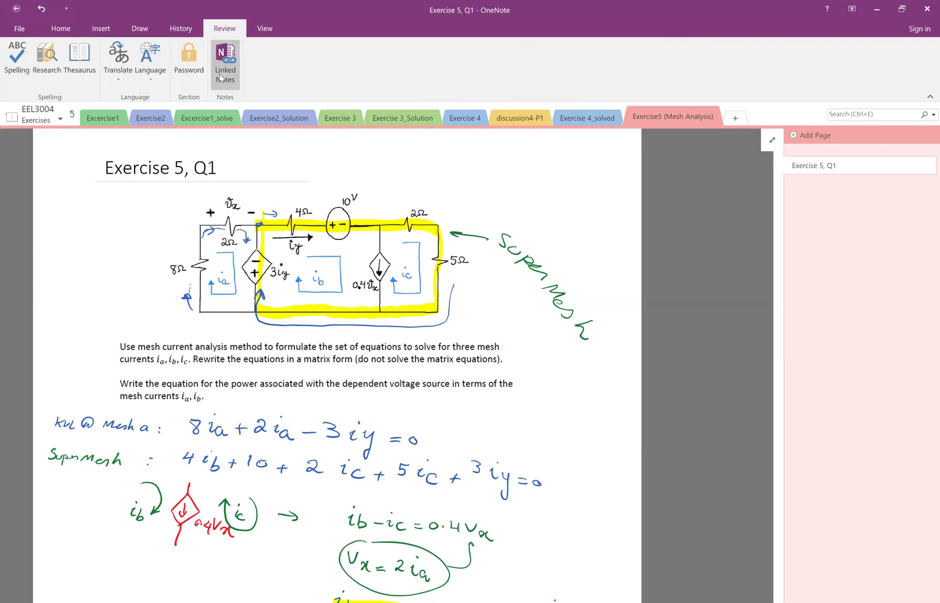
scroll(391, 363, "down", 3)
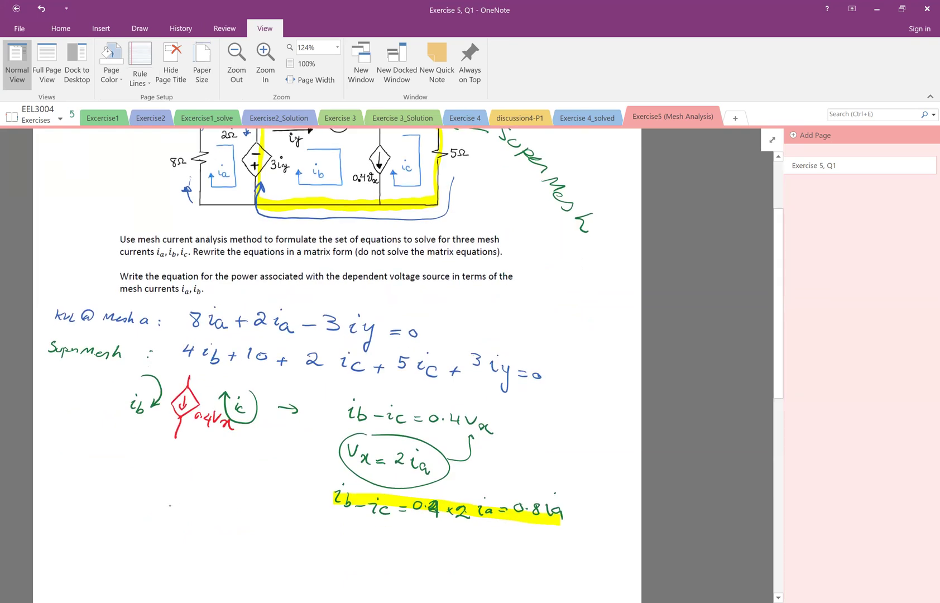
mouse_move(168, 504)
left_mouse_down()
mouse_move(182, 516)
mouse_move(176, 531)
left_mouse_up()
mouse_move(187, 519)
left_mouse_down()
mouse_move(211, 489)
mouse_move(218, 518)
left_mouse_up()
mouse_move(230, 528)
left_mouse_down()
mouse_move(159, 506)
mouse_move(217, 535)
left_mouse_up()
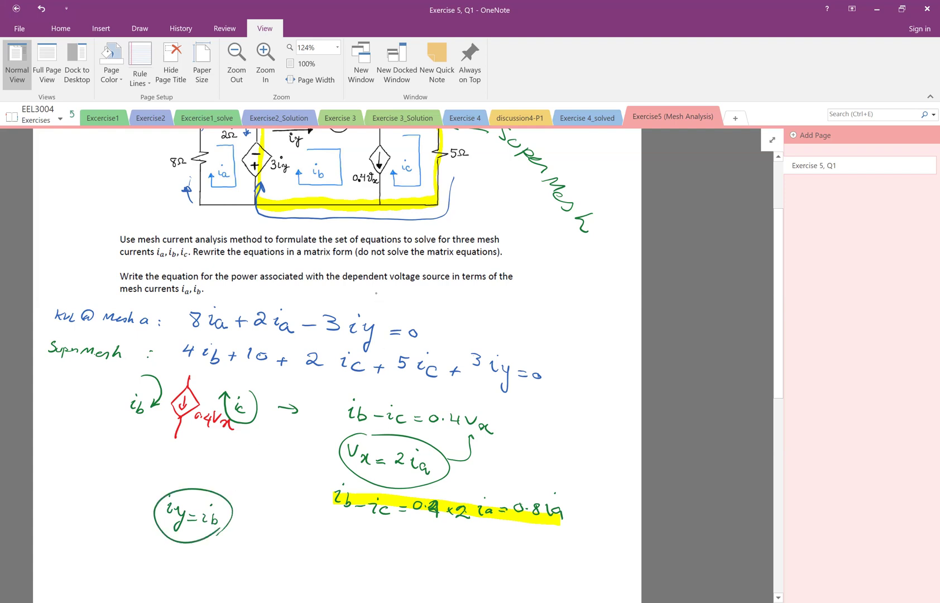
Step: Mark the iy terms in the mesh a and supermesh equations with ib arrows
mouse_move(386, 297)
left_mouse_down()
mouse_move(368, 307)
mouse_move(405, 297)
left_mouse_up()
left_click_drag(519, 336, 511, 350)
left_click_drag(517, 323, 527, 330)
scroll(480, 251, "down", 2)
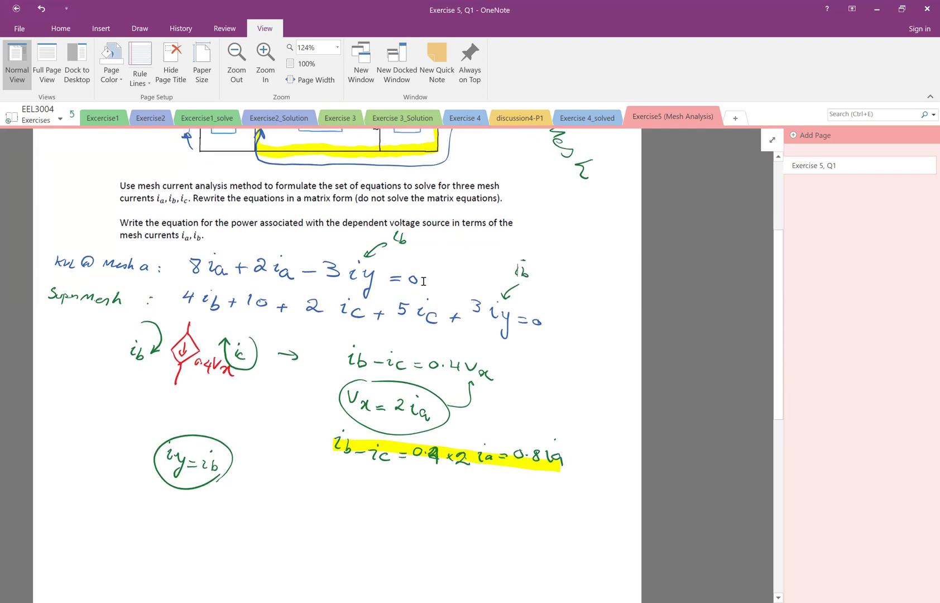
scroll(419, 296, "up", 6)
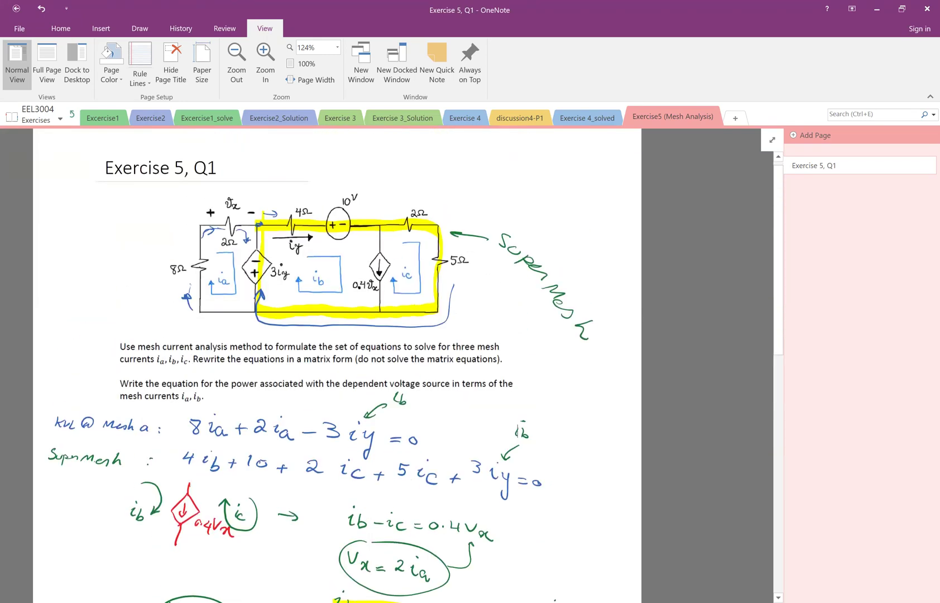
Step: Zoom out to 100% and highlight the mesh a and supermesh equations in yellow
key("ctrl+alt+minus")
left_click(139, 27)
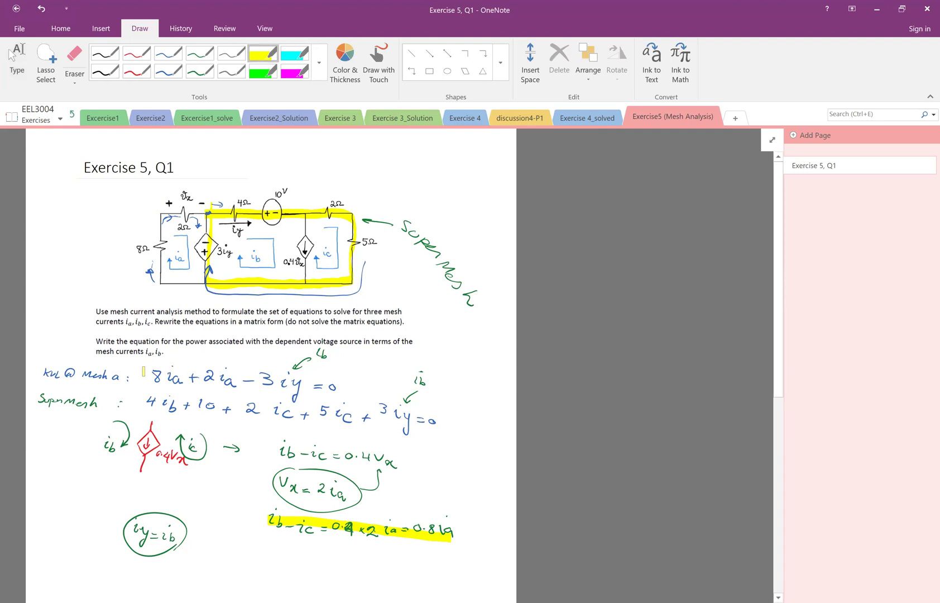
left_click_drag(150, 375, 327, 356)
left_click_drag(149, 400, 235, 406)
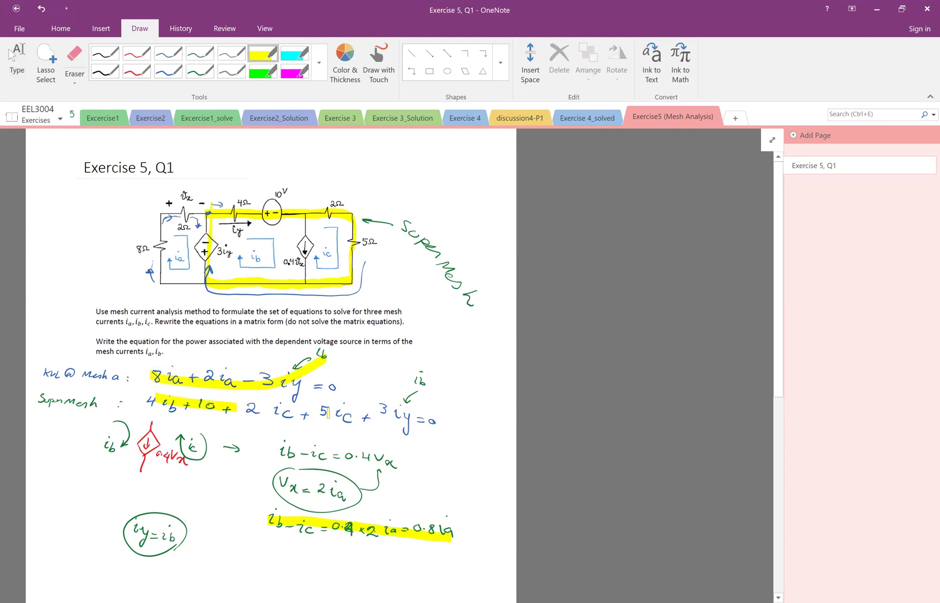
mouse_move(329, 412)
left_mouse_down()
mouse_move(430, 407)
mouse_move(400, 401)
left_mouse_up()
key("Escape")
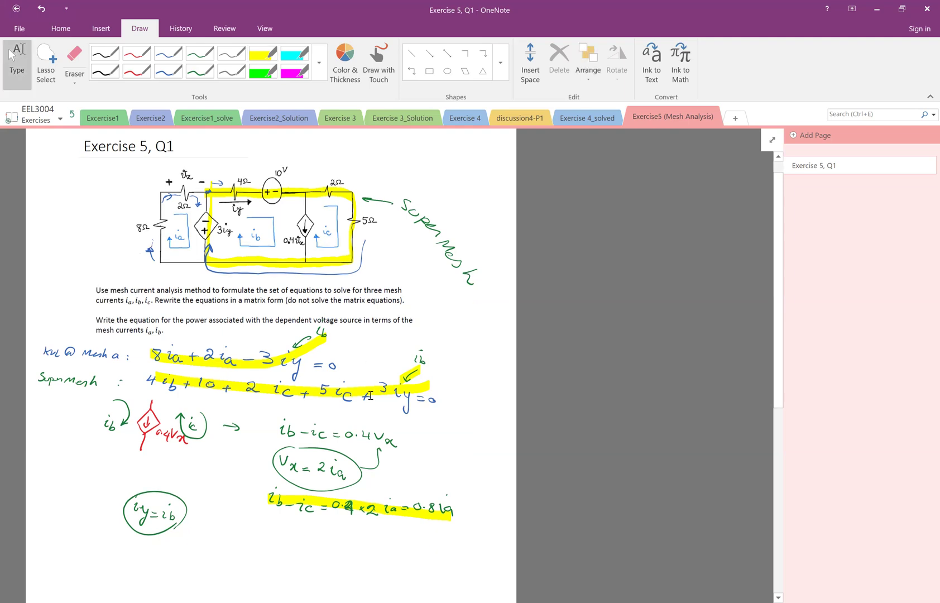
scroll(370, 390, "down", 2)
left_click(105, 71)
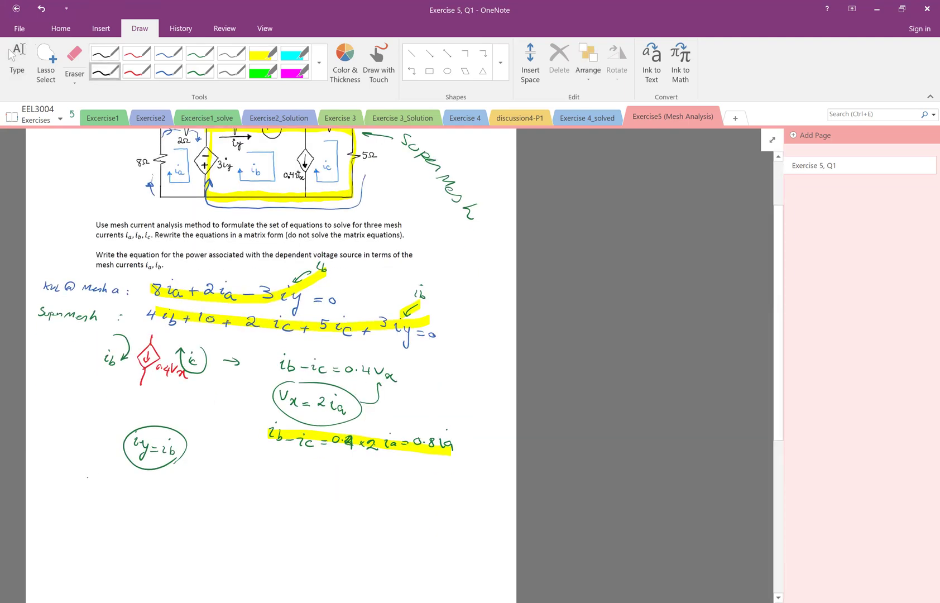
Step: Draw a curly brace in black and write 2ia − 3ib = 0 beside it
mouse_move(98, 480)
left_mouse_down()
mouse_move(87, 536)
mouse_move(105, 555)
left_mouse_up()
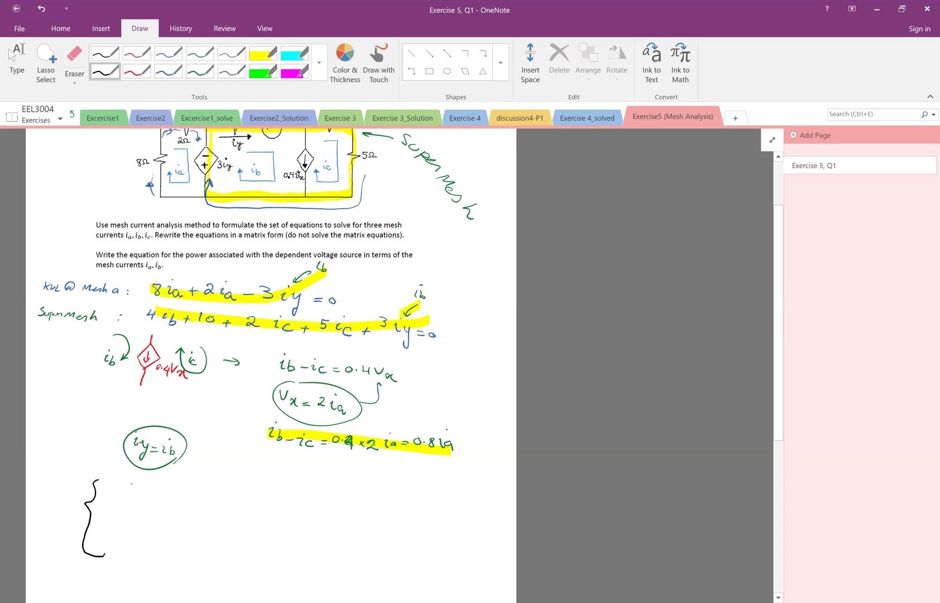
left_click_drag(128, 490, 173, 501)
left_click_drag(187, 496, 252, 504)
left_click_drag(267, 505, 295, 501)
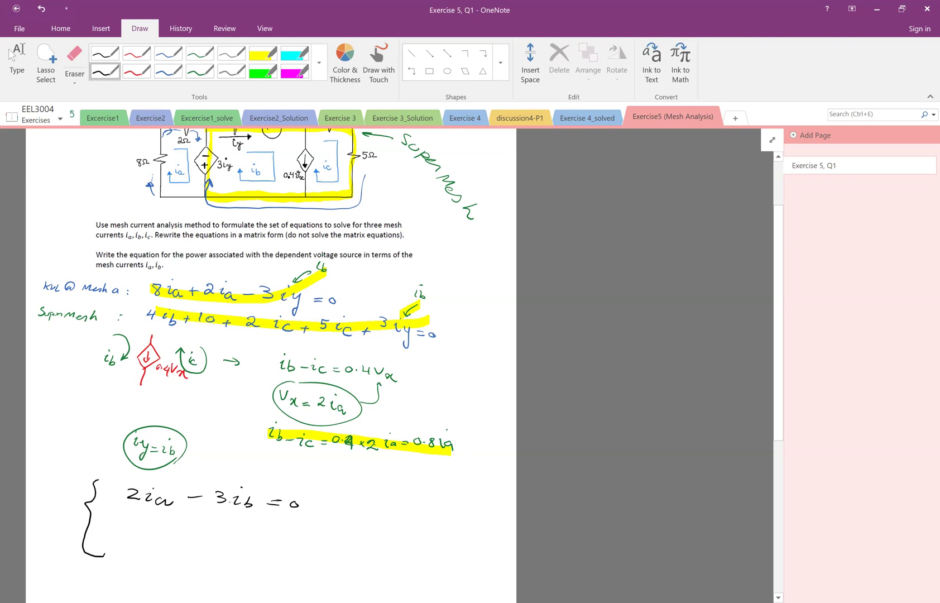
Step: Write 7ib + 7ic = −10 on the second line of the system
left_click_drag(203, 521, 209, 535)
left_click_drag(222, 526, 243, 538)
left_click_drag(262, 535, 274, 535)
mouse_move(269, 528)
left_mouse_down()
mouse_move(269, 541)
mouse_move(369, 542)
left_mouse_up()
mouse_move(373, 531)
left_mouse_down()
mouse_move(377, 546)
mouse_move(390, 542)
left_mouse_up()
Step: Erase the first line's equals sign and rewrite = 0 aligned with the second line
left_click(75, 56)
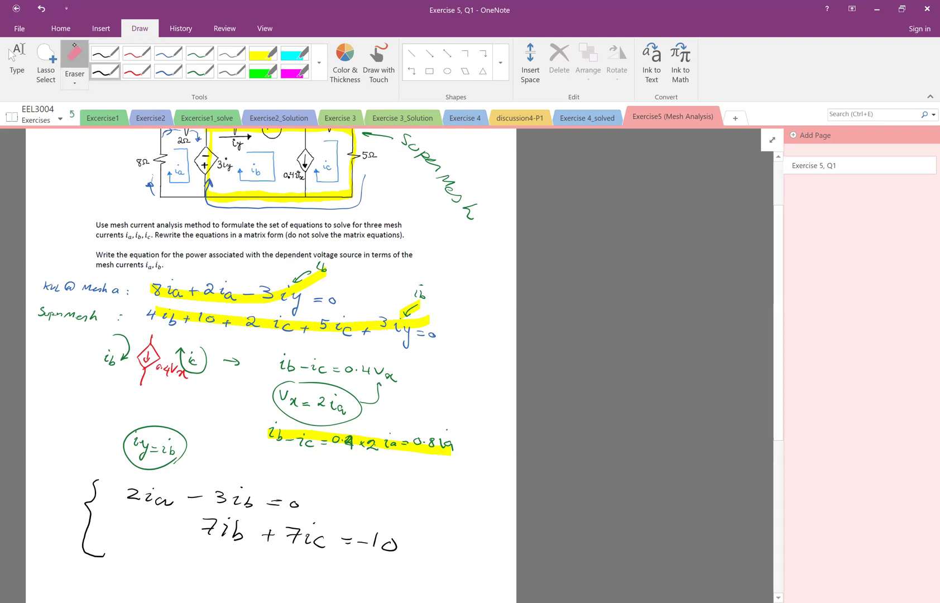
left_click_drag(299, 505, 276, 502)
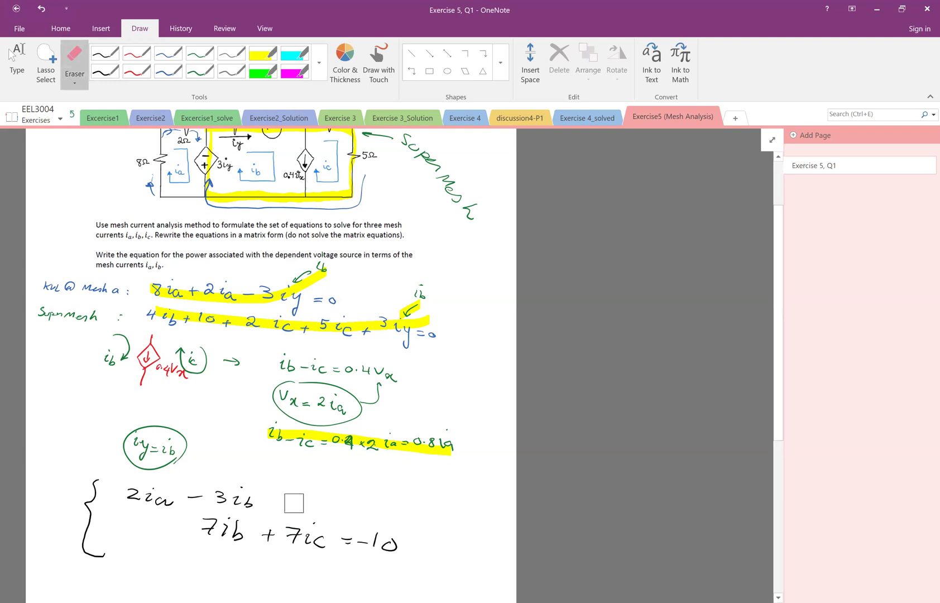
left_click(105, 71)
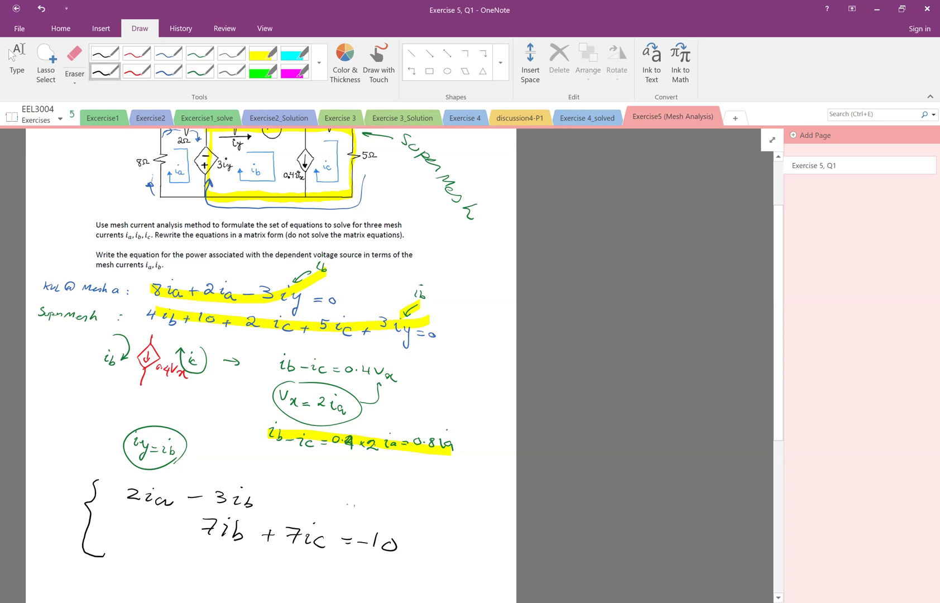
left_click_drag(345, 504, 353, 505)
left_click_drag(345, 510, 383, 504)
Step: Write 0.8ia − ib + ic = 0 as the third line and start a square bracket below
key("Escape")
scroll(292, 510, "down", 3)
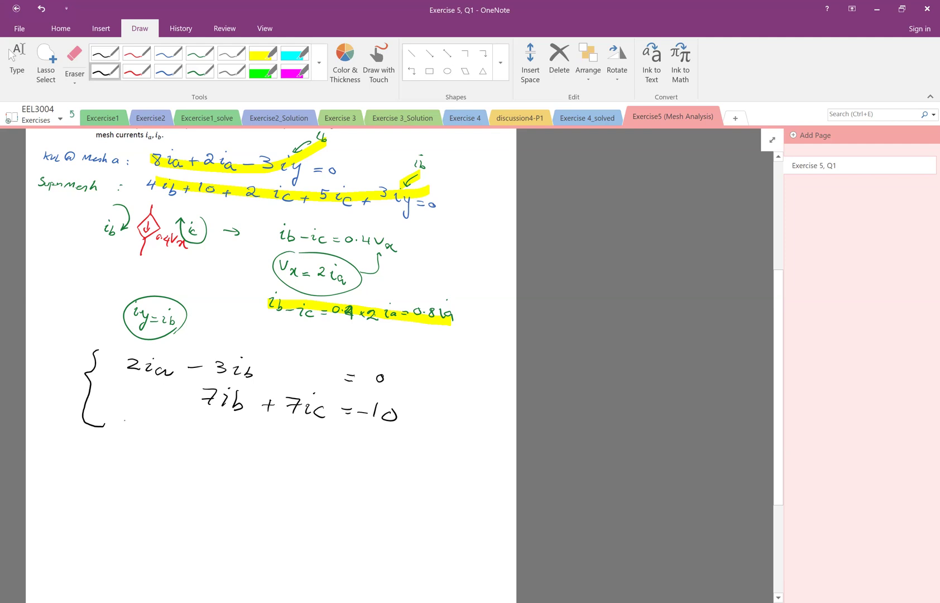
left_click_drag(124, 428, 170, 441)
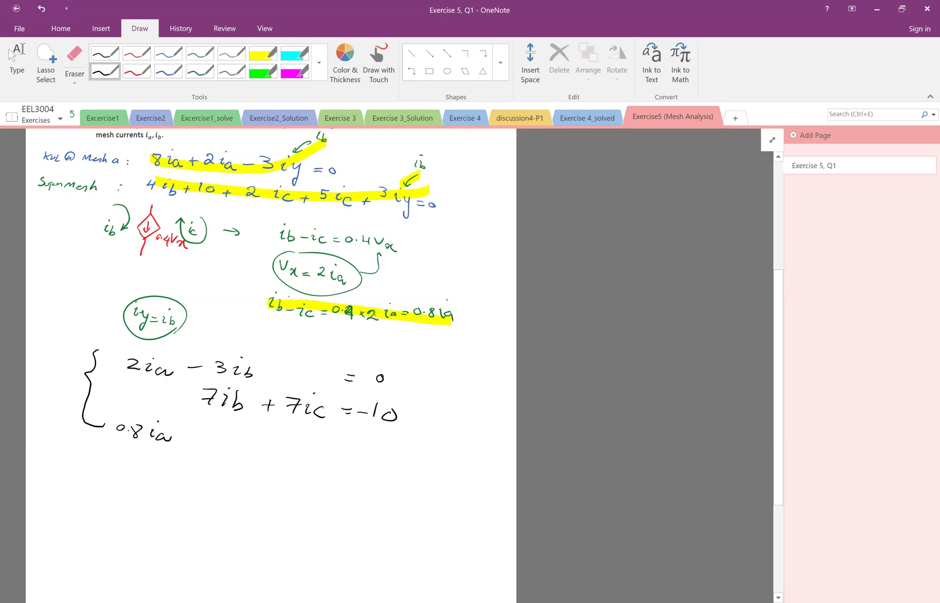
mouse_move(196, 433)
left_mouse_down()
mouse_move(221, 420)
mouse_move(230, 438)
mouse_move(269, 441)
left_mouse_up()
mouse_move(263, 435)
left_mouse_down()
mouse_move(262, 448)
mouse_move(342, 449)
left_mouse_up()
left_click_drag(330, 446, 357, 448)
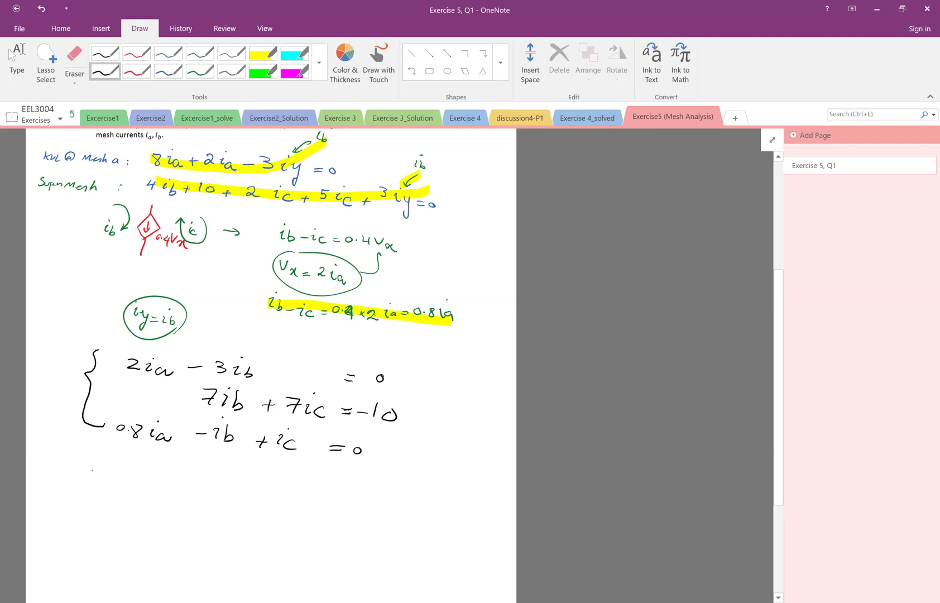
left_click_drag(95, 474, 85, 518)
Step: Close the coefficient matrix bracket, bracket the current vector with ia, and write coefficient 2
left_click_drag(224, 479, 224, 527)
left_click_drag(256, 481, 243, 550)
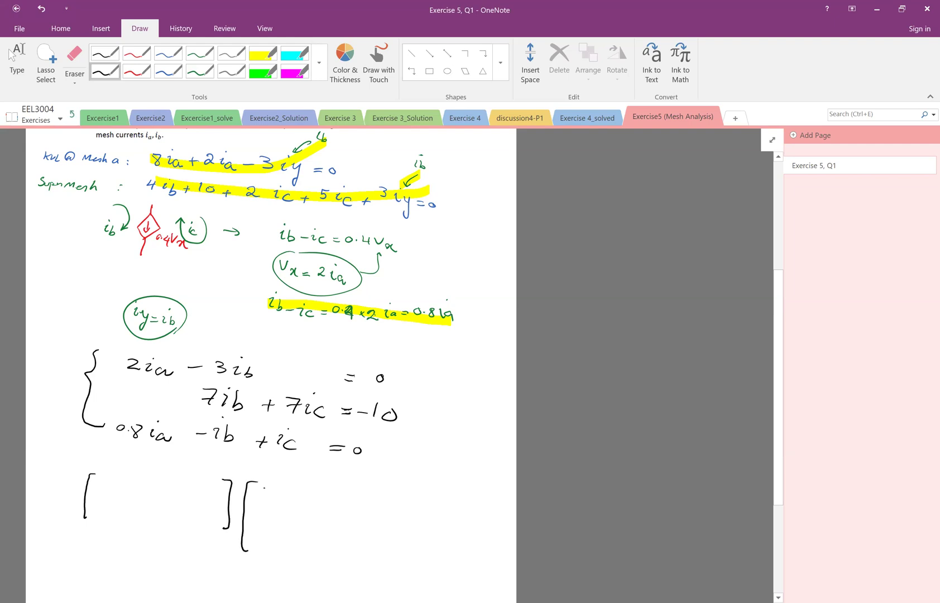
mouse_move(265, 486)
left_mouse_down()
mouse_move(284, 499)
mouse_move(264, 508)
mouse_move(276, 514)
mouse_move(261, 535)
mouse_move(275, 540)
mouse_move(294, 492)
mouse_move(287, 553)
left_mouse_up()
mouse_move(108, 474)
left_mouse_down()
mouse_move(162, 478)
mouse_move(164, 487)
mouse_move(214, 481)
left_mouse_up()
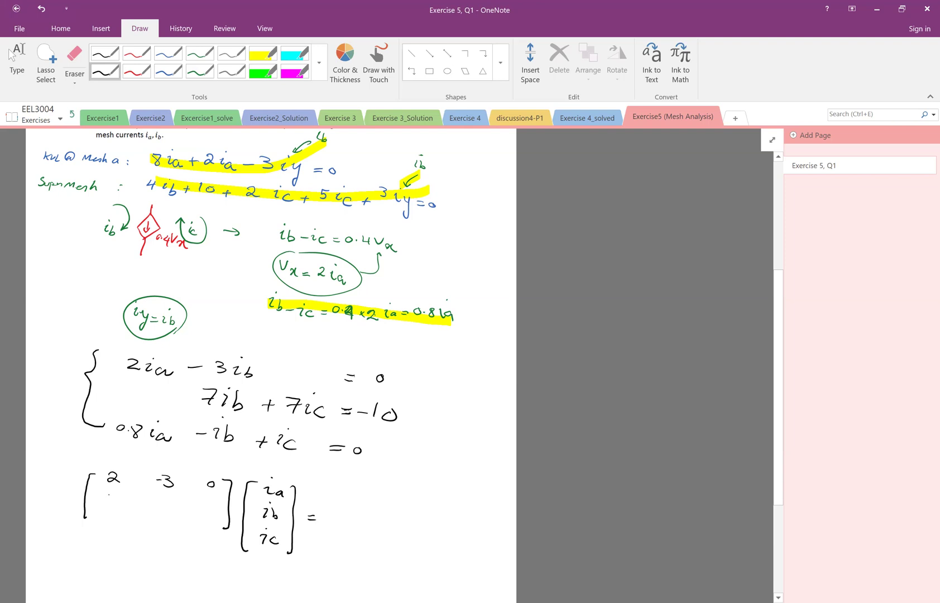
Step: Write the second row 0, 7, 7 and the right-hand vector entries 0 and −10
mouse_move(109, 501)
left_mouse_down()
mouse_move(169, 496)
mouse_move(162, 511)
left_mouse_up()
mouse_move(159, 504)
left_mouse_down()
mouse_move(217, 497)
mouse_move(212, 513)
left_mouse_up()
left_click_drag(205, 507, 223, 505)
left_click_drag(334, 488, 332, 557)
left_click_drag(363, 492, 363, 557)
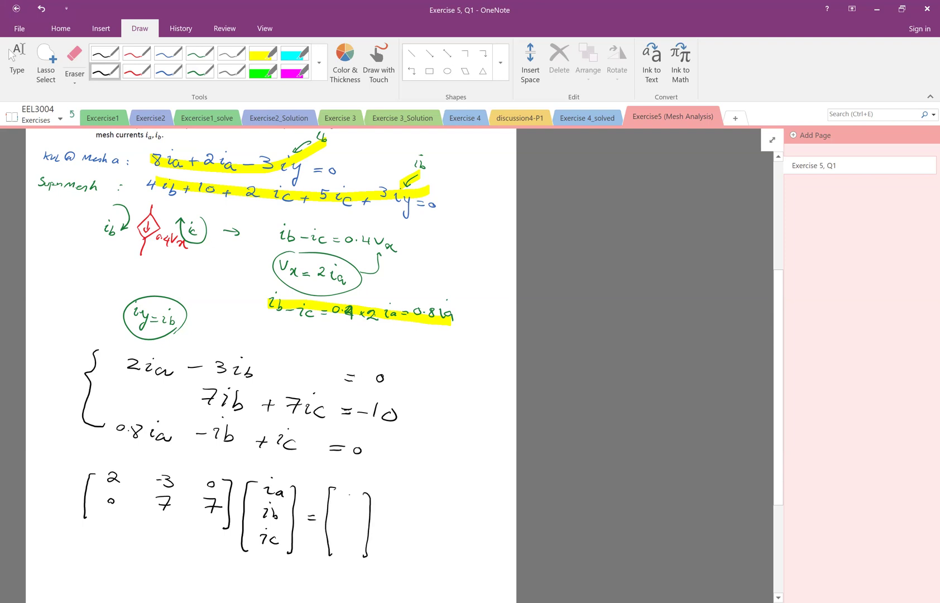
left_click_drag(350, 489, 346, 524)
left_click_drag(356, 517, 358, 516)
Step: Write the third row 0.8, −1, 1, then leave inking and zoom out
left_click_drag(100, 513, 157, 527)
mouse_move(165, 518)
left_mouse_down()
mouse_move(165, 534)
mouse_move(208, 532)
left_mouse_up()
left_click_drag(342, 544, 348, 546)
key("alt+d")
key("t")
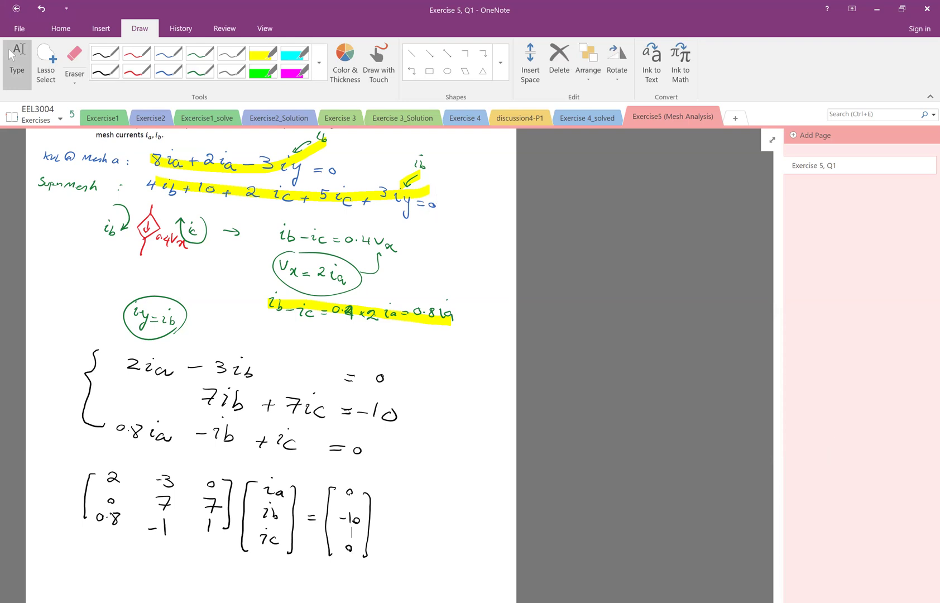
key("ctrl+alt+minus")
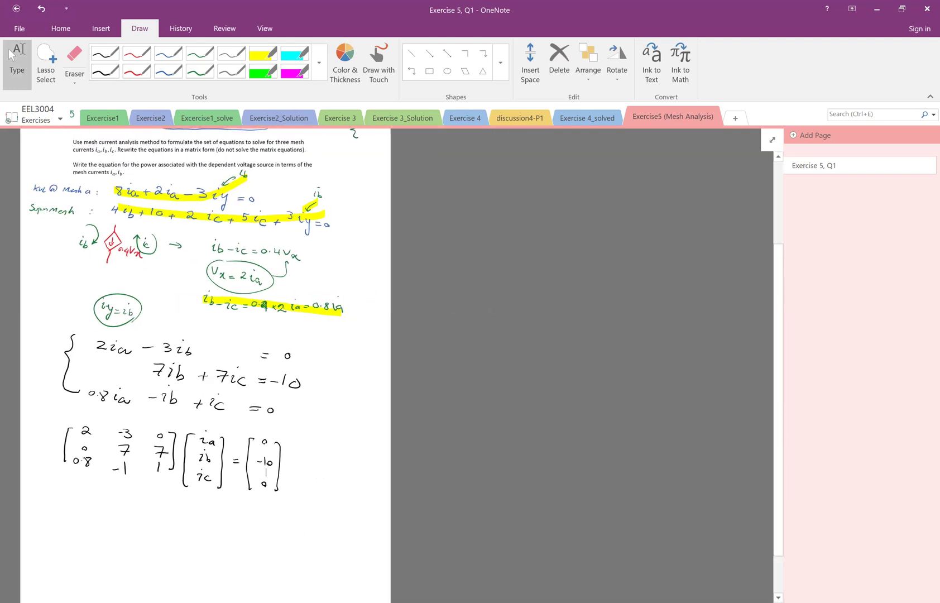
Step: Draw a red rectangle around the handwritten matrix equation and review the page
left_click(136, 71)
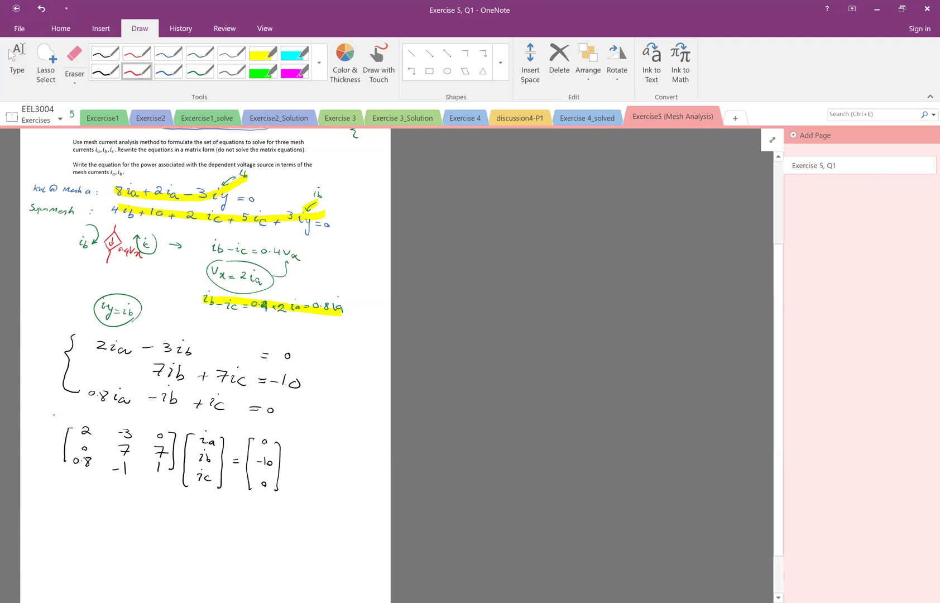
mouse_move(54, 415)
left_mouse_down()
mouse_move(278, 427)
mouse_move(298, 511)
mouse_move(148, 507)
left_mouse_up()
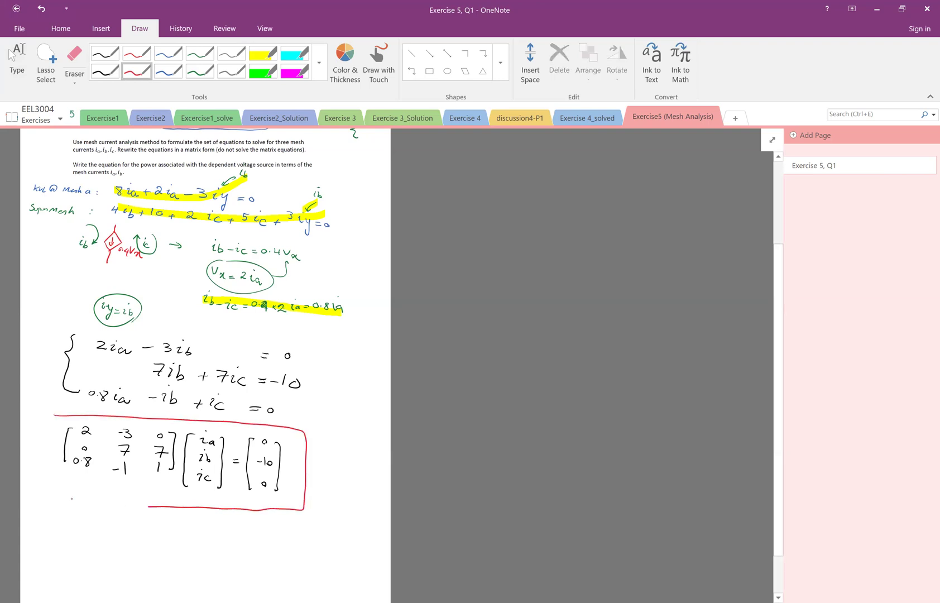
mouse_move(72, 499)
left_mouse_down()
mouse_move(49, 491)
mouse_move(52, 414)
left_mouse_up()
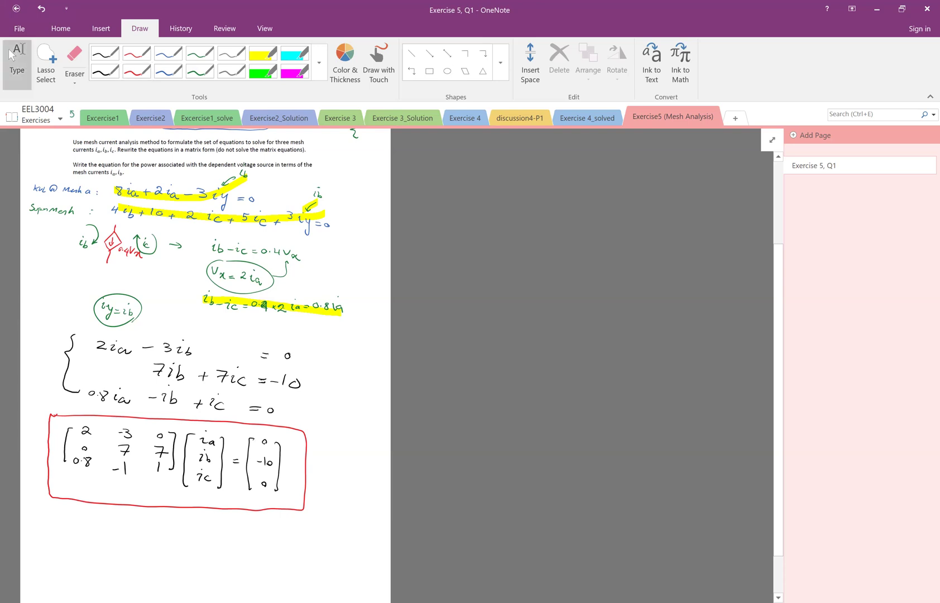
scroll(391, 363, "up", 3, "ctrl")
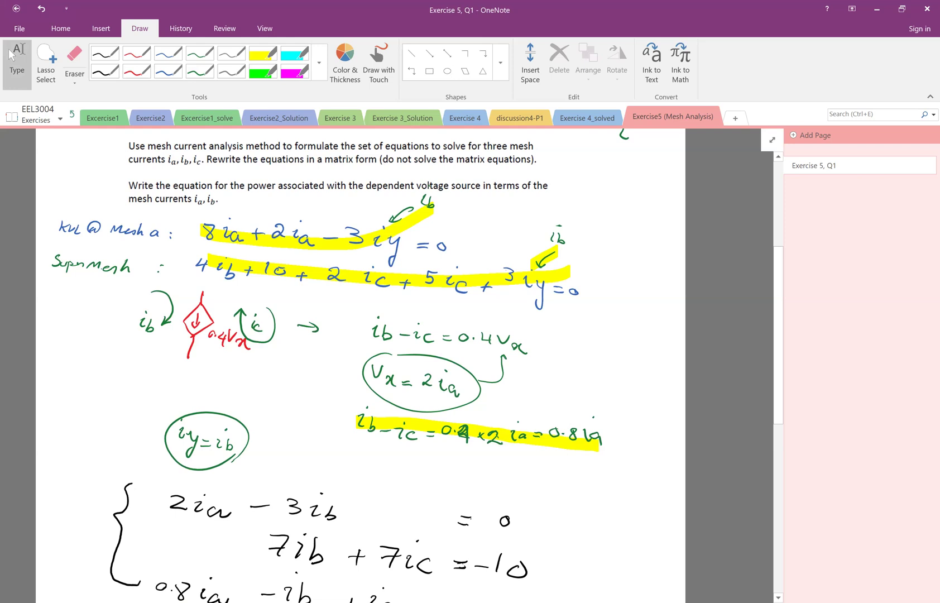
scroll(11, 54, "down", 3, "ctrl")
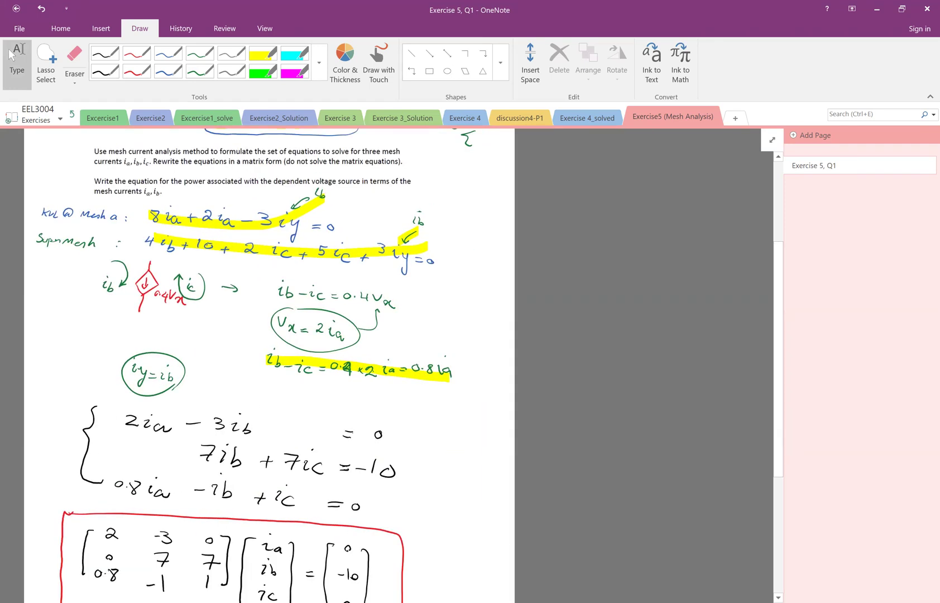
scroll(78, 142, "down", 2)
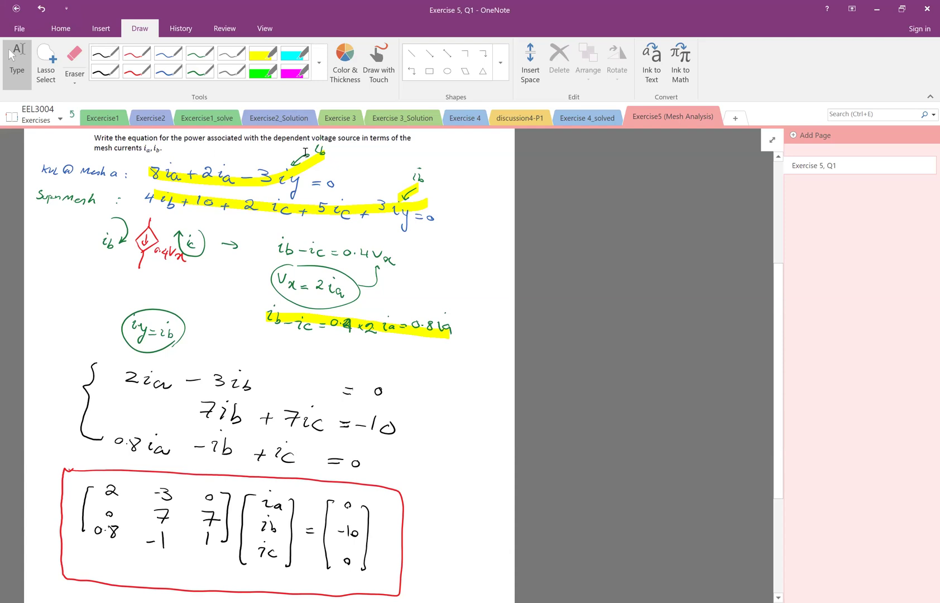
scroll(306, 154, "down", 2)
scroll(263, 212, "up", 10)
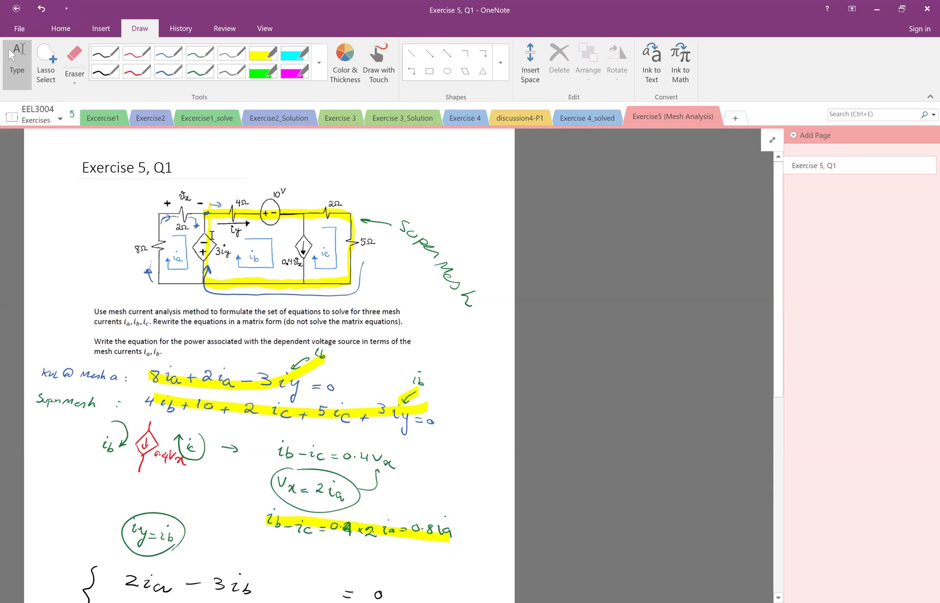
scroll(202, 257, "down", 5)
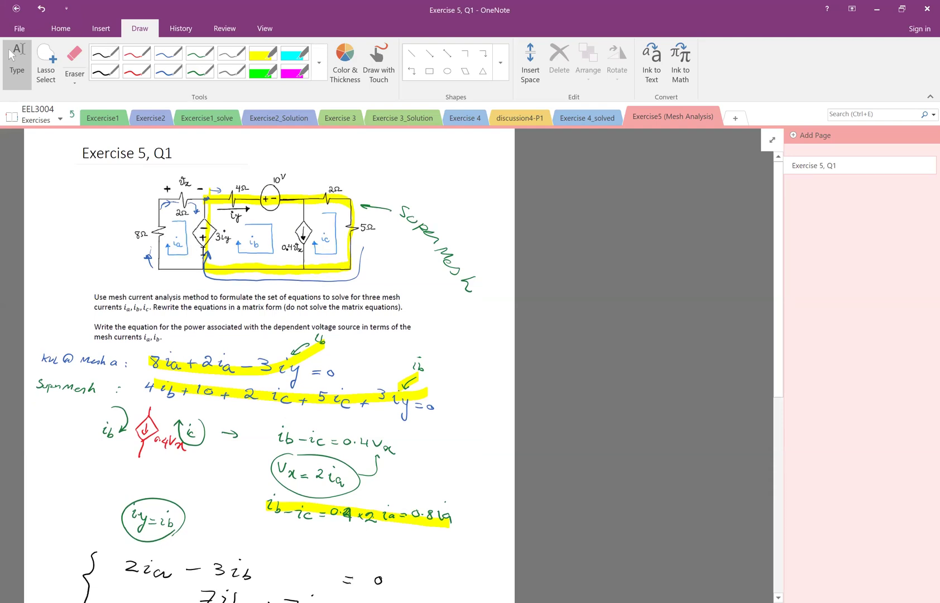
scroll(204, 250, "down", 1)
Step: Sketch the black diamond dependent source below the matrix with its leads and a 3
left_click(104, 71)
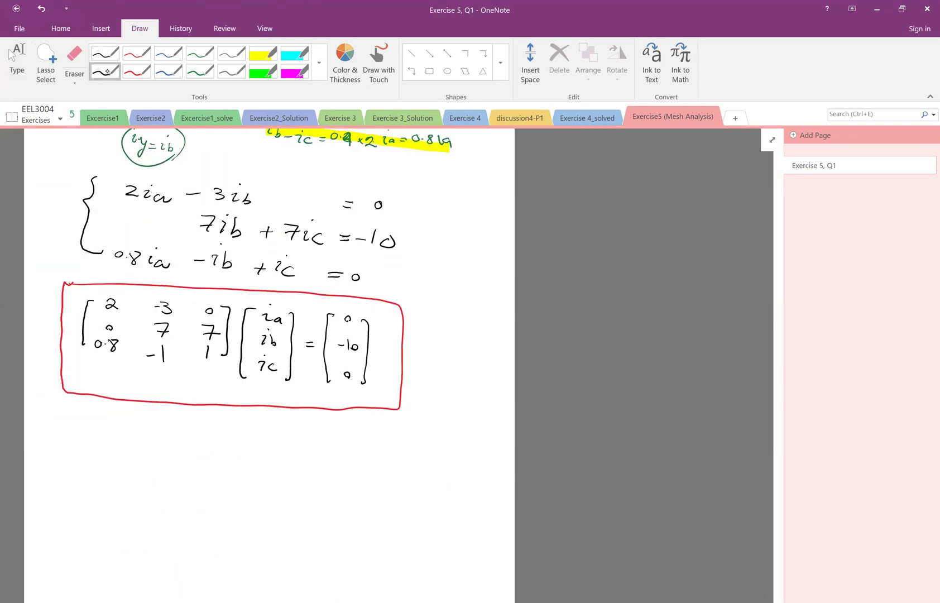
left_click_drag(124, 454, 138, 475)
mouse_move(126, 450)
left_mouse_down()
mouse_move(108, 472)
mouse_move(119, 497)
mouse_move(123, 481)
left_mouse_up()
left_click_drag(121, 476, 121, 487)
left_click_drag(124, 441, 115, 507)
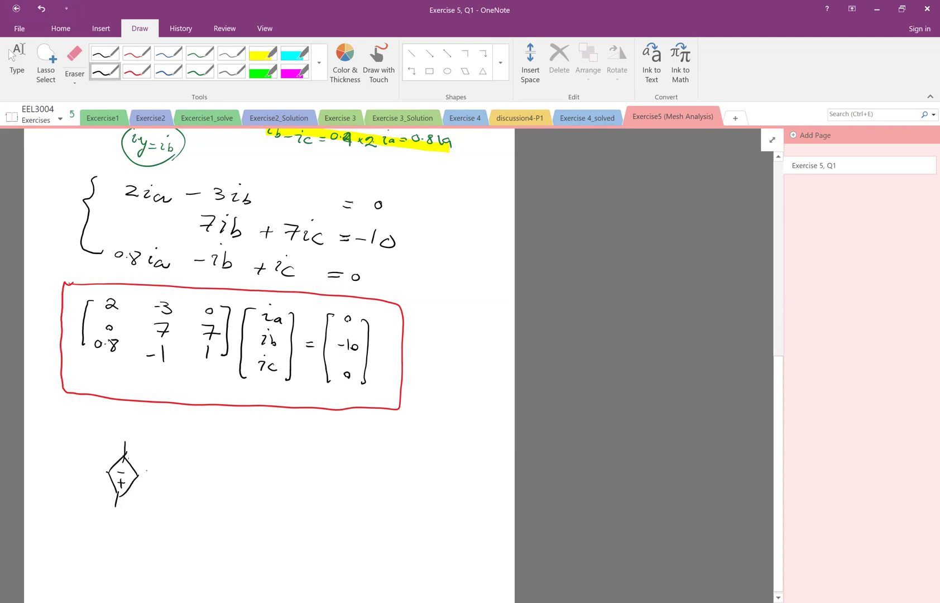
left_click_drag(146, 470, 149, 483)
scroll(156, 447, "up", 6)
key("Escape")
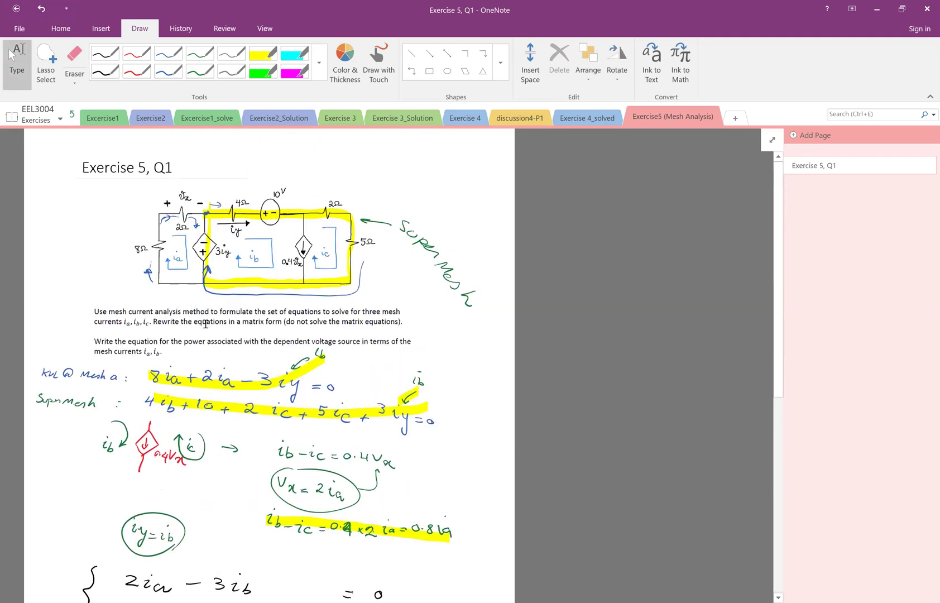
scroll(175, 294, "down", 1)
scroll(175, 294, "down", 4)
Step: Finish the 3iy label beside the diamond source
left_click(105, 71)
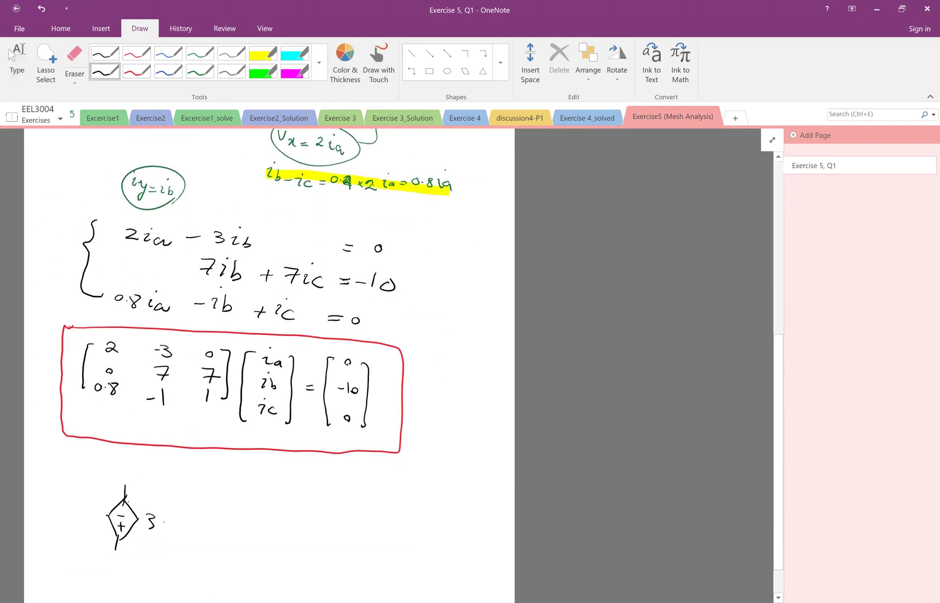
left_click_drag(162, 520, 169, 554)
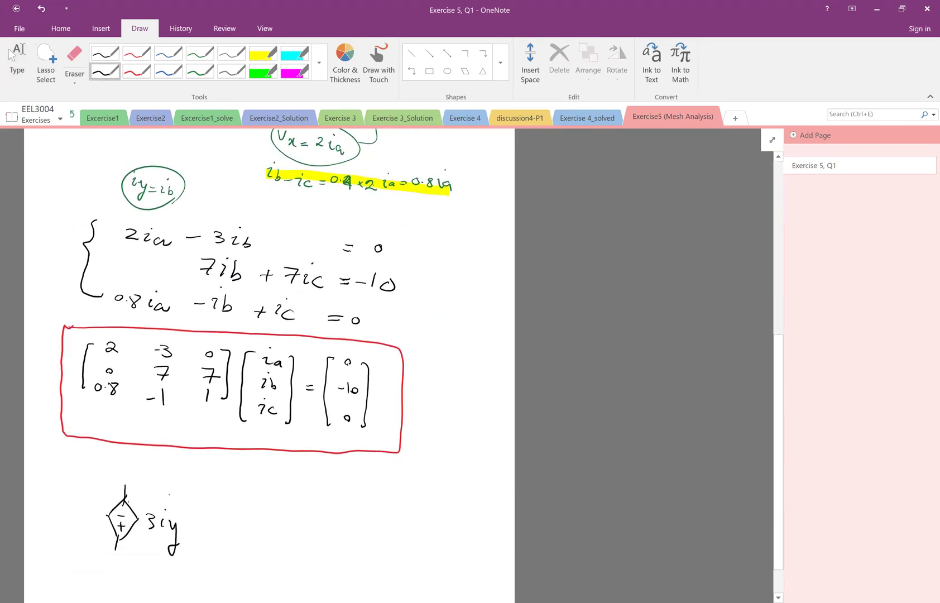
left_click(11, 55)
scroll(223, 279, "up", 6)
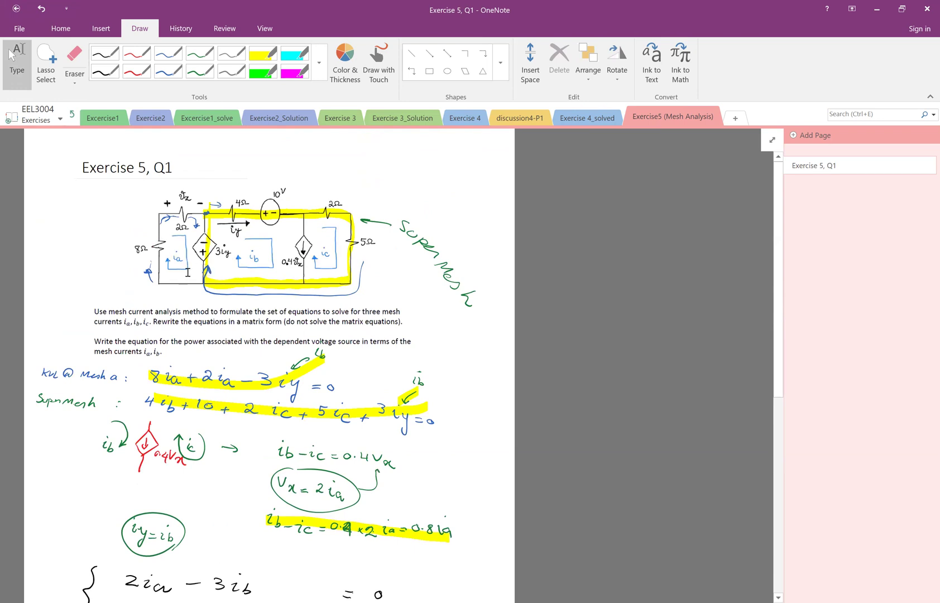
scroll(188, 272, "down", 7)
Step: Draw the ia current arrow and ib loop arrow, then begin P = below the source
left_click(105, 70)
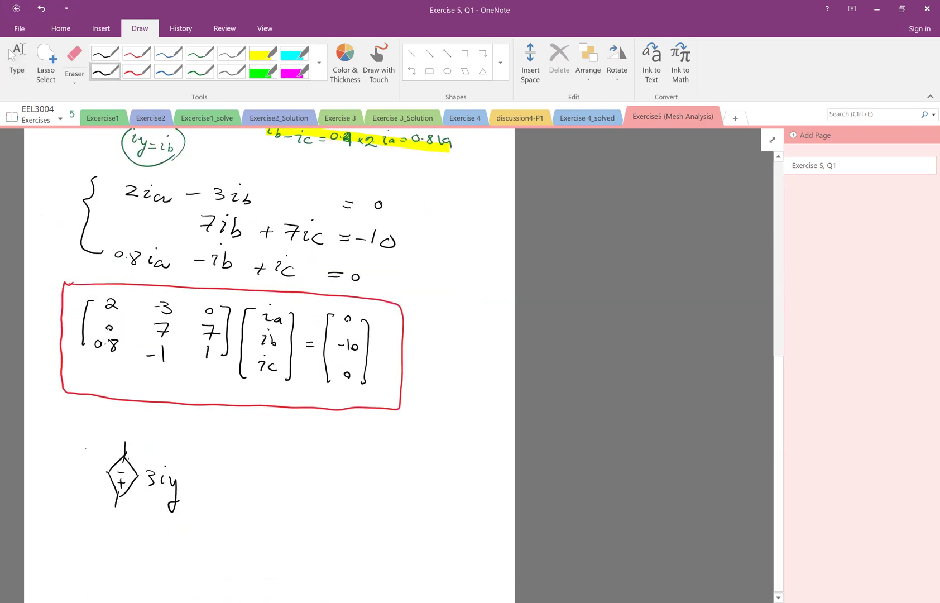
mouse_move(84, 447)
left_mouse_down()
mouse_move(96, 479)
mouse_move(66, 473)
mouse_move(77, 481)
left_mouse_up()
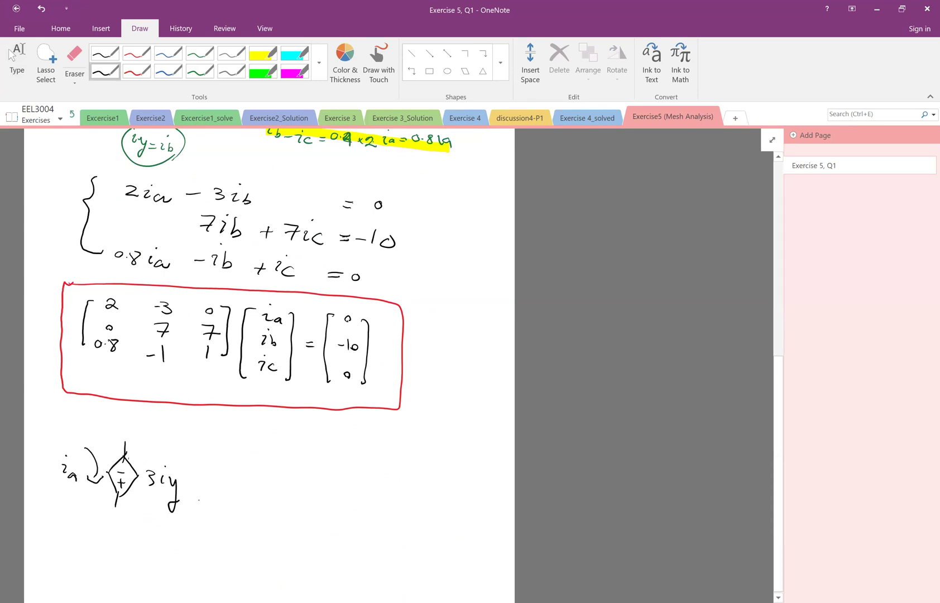
mouse_move(205, 462)
left_mouse_down()
mouse_move(212, 484)
mouse_move(205, 496)
mouse_move(185, 473)
left_mouse_up()
left_click_drag(182, 479, 180, 464)
left_click_drag(185, 453, 189, 461)
mouse_move(92, 528)
left_mouse_down()
mouse_move(91, 549)
mouse_move(93, 537)
mouse_move(118, 541)
left_mouse_up()
mouse_move(108, 547)
left_mouse_down()
mouse_move(154, 550)
mouse_move(164, 553)
mouse_move(157, 567)
left_mouse_up()
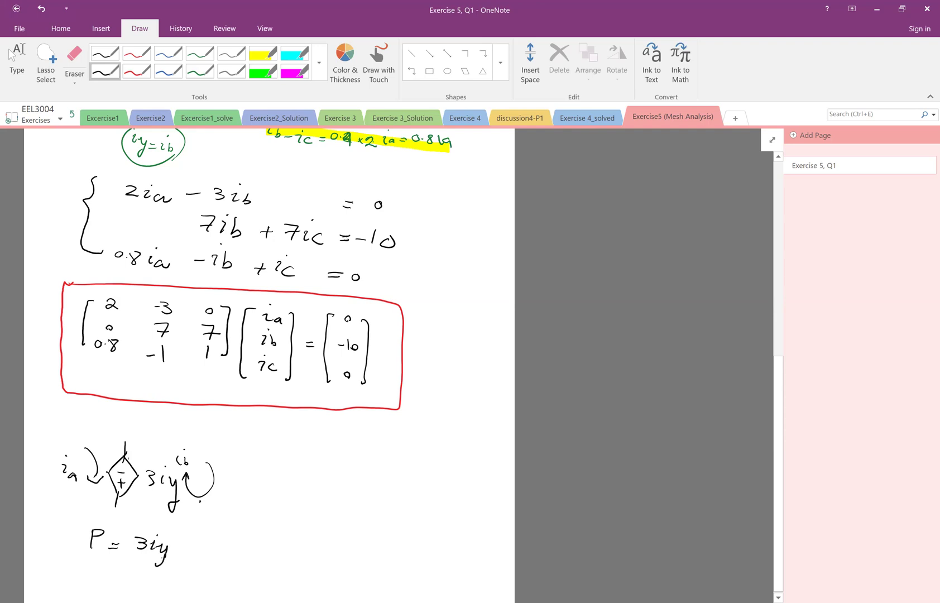
Step: Add a multiplication dot after 3iy and mark the source's plus terminal in red
left_click(185, 548)
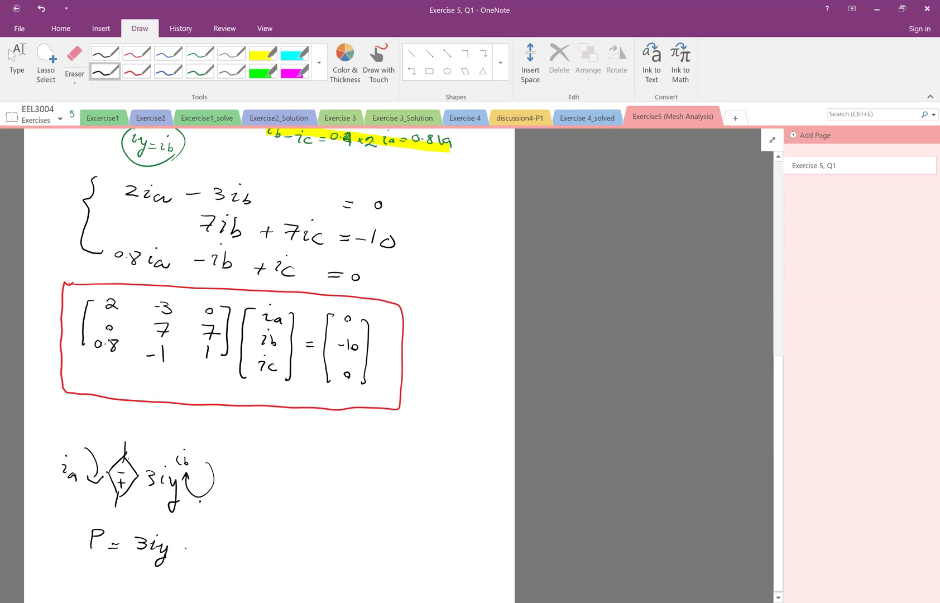
left_click(136, 71)
left_click_drag(112, 483, 139, 483)
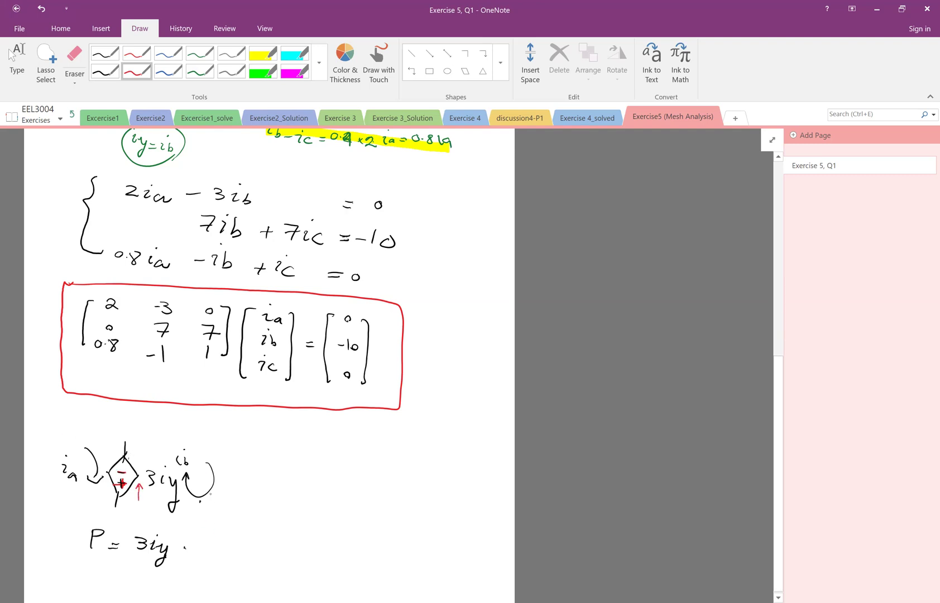
Step: In black ink, write the factor (ib − ia) after P = 3iy·
left_click(104, 71)
left_click_drag(198, 535, 193, 552)
left_click_drag(205, 541, 221, 554)
left_click_drag(227, 552, 263, 557)
mouse_move(268, 538)
left_mouse_down()
mouse_move(274, 549)
mouse_move(260, 569)
left_mouse_up()
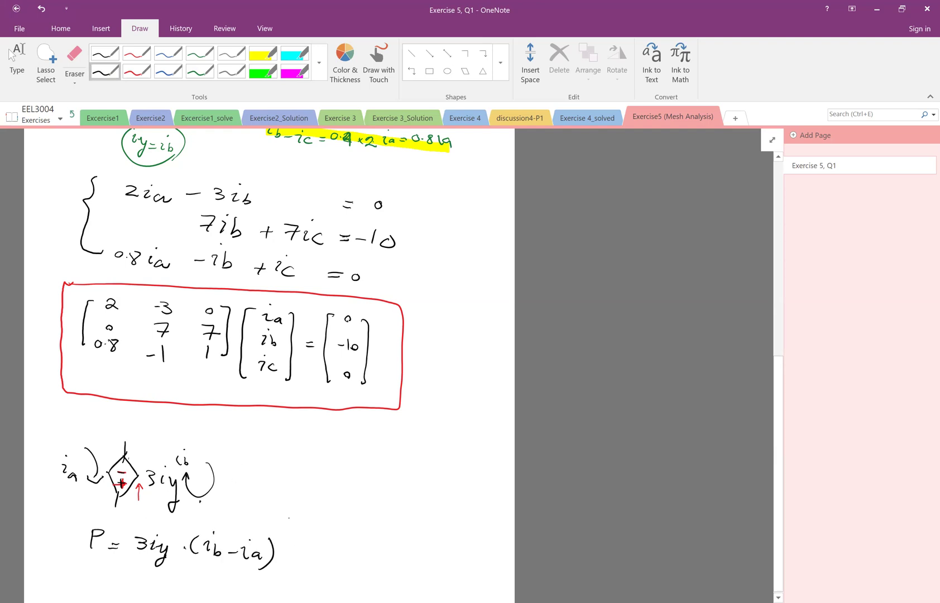
scroll(329, 340, "up", 2)
scroll(175, 247, "down", 3)
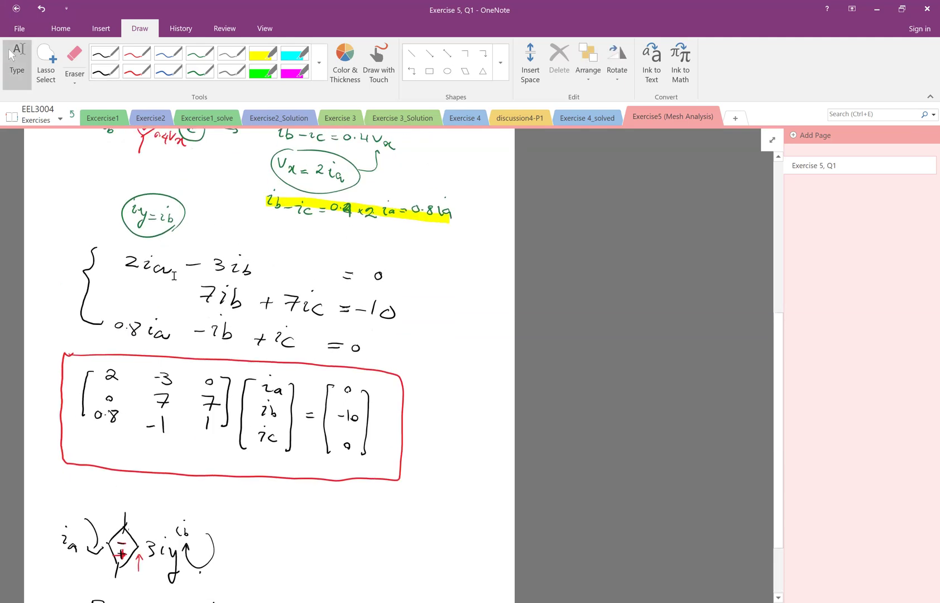
Step: Append = 3ib(ib − ia) and complete the equals sign after P
left_click_drag(282, 535, 317, 546)
left_click(340, 529)
left_click_drag(332, 537, 425, 556)
left_click_drag(437, 540, 443, 563)
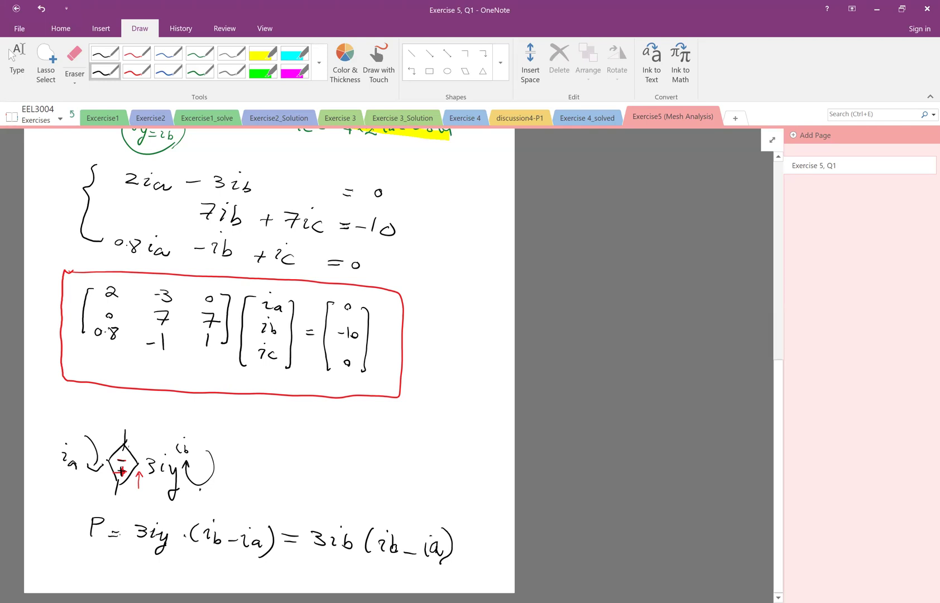
left_click_drag(110, 529, 123, 531)
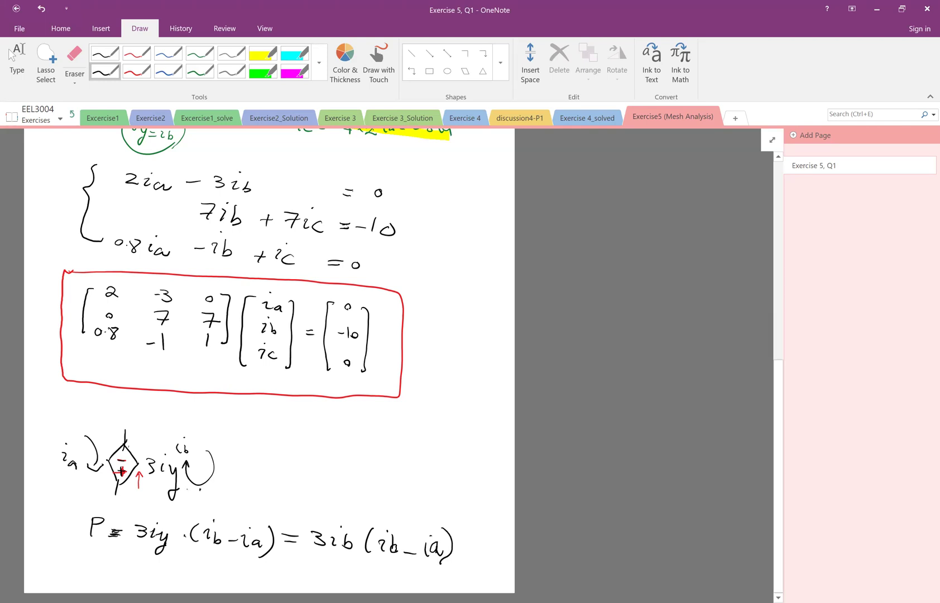